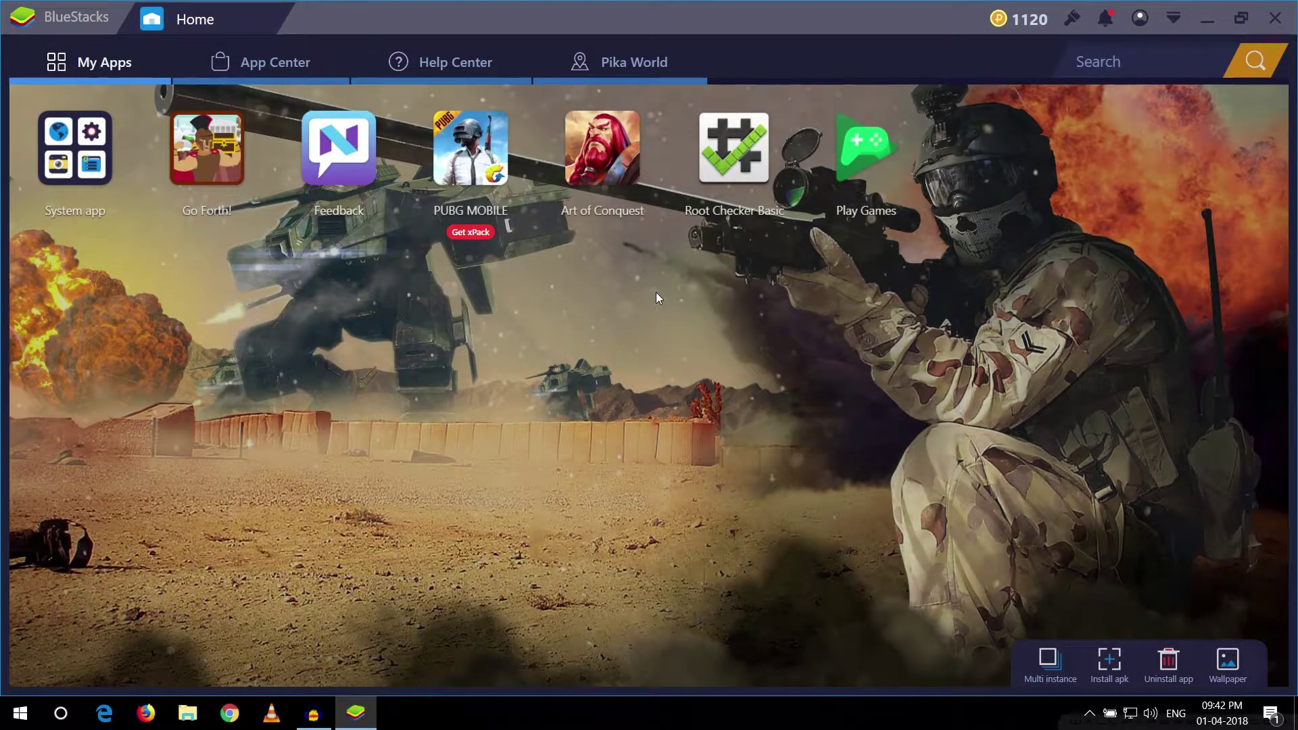
# Step: Run the root verification in Root Checker Basic to check the emulator's current root status
pyautogui.click(722, 177)
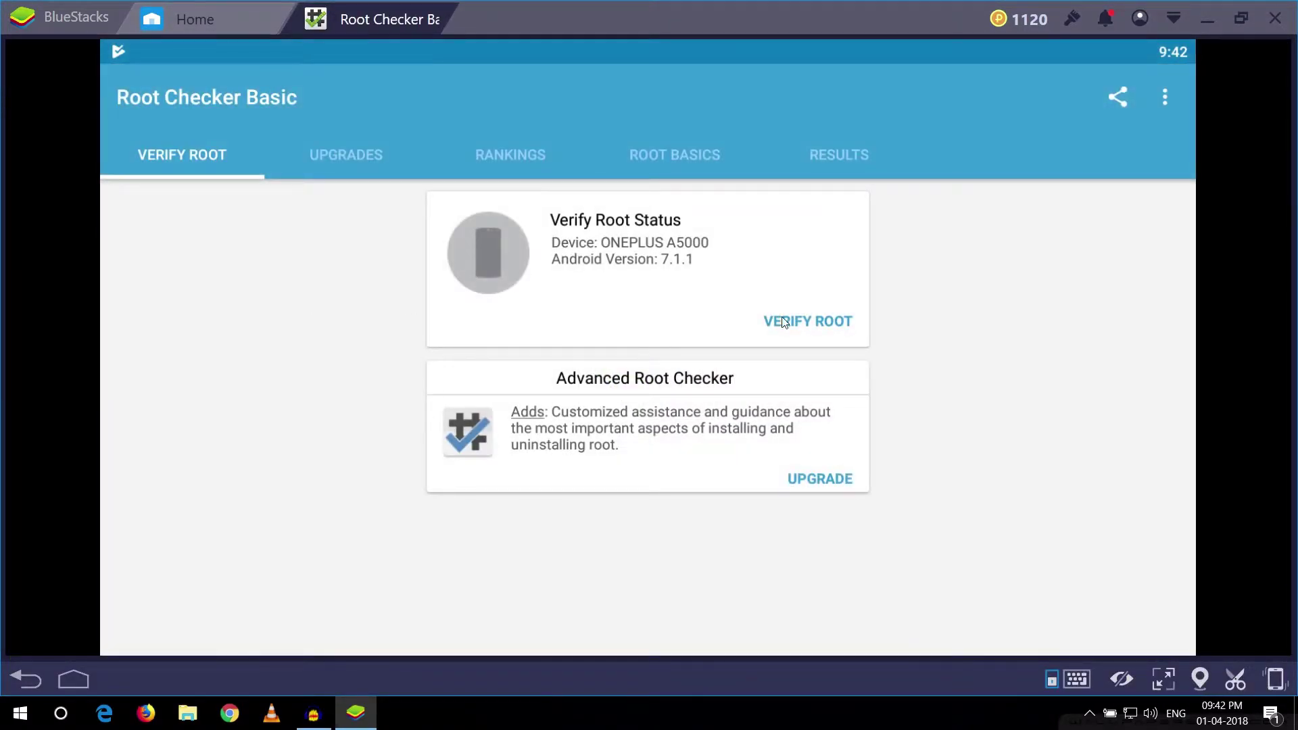
pyautogui.click(818, 323)
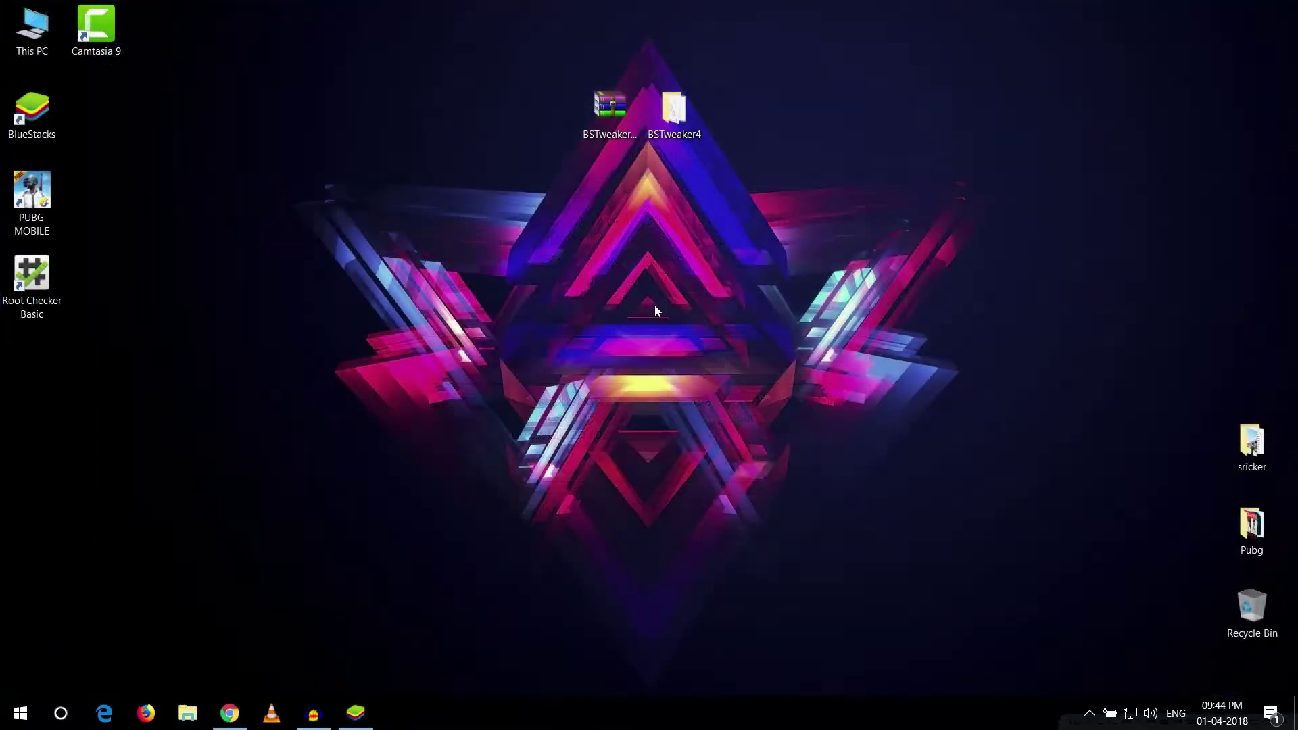
# Step: View the Google Drive page for BSTweaker4_4400.zip in Chrome and return to the desktop
pyautogui.moveTo(715, 184); pyautogui.dragTo(668, 116)
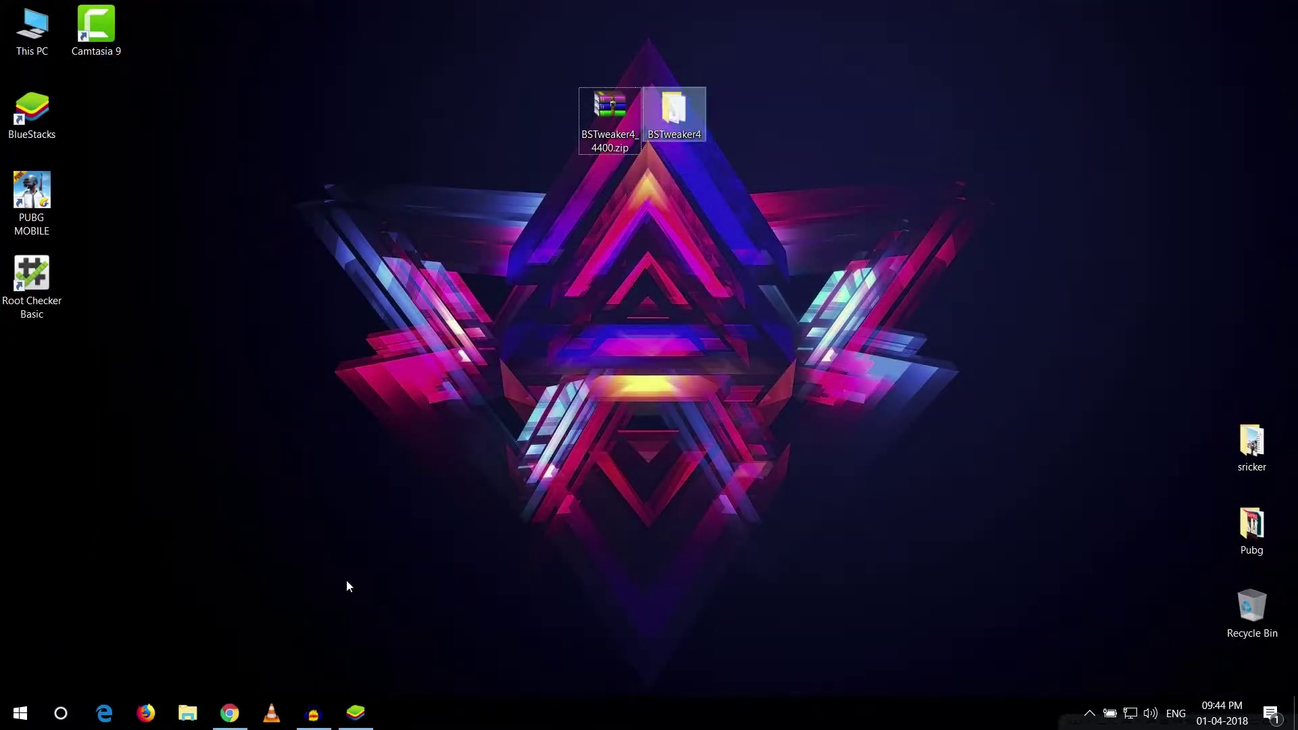
pyautogui.click(230, 713)
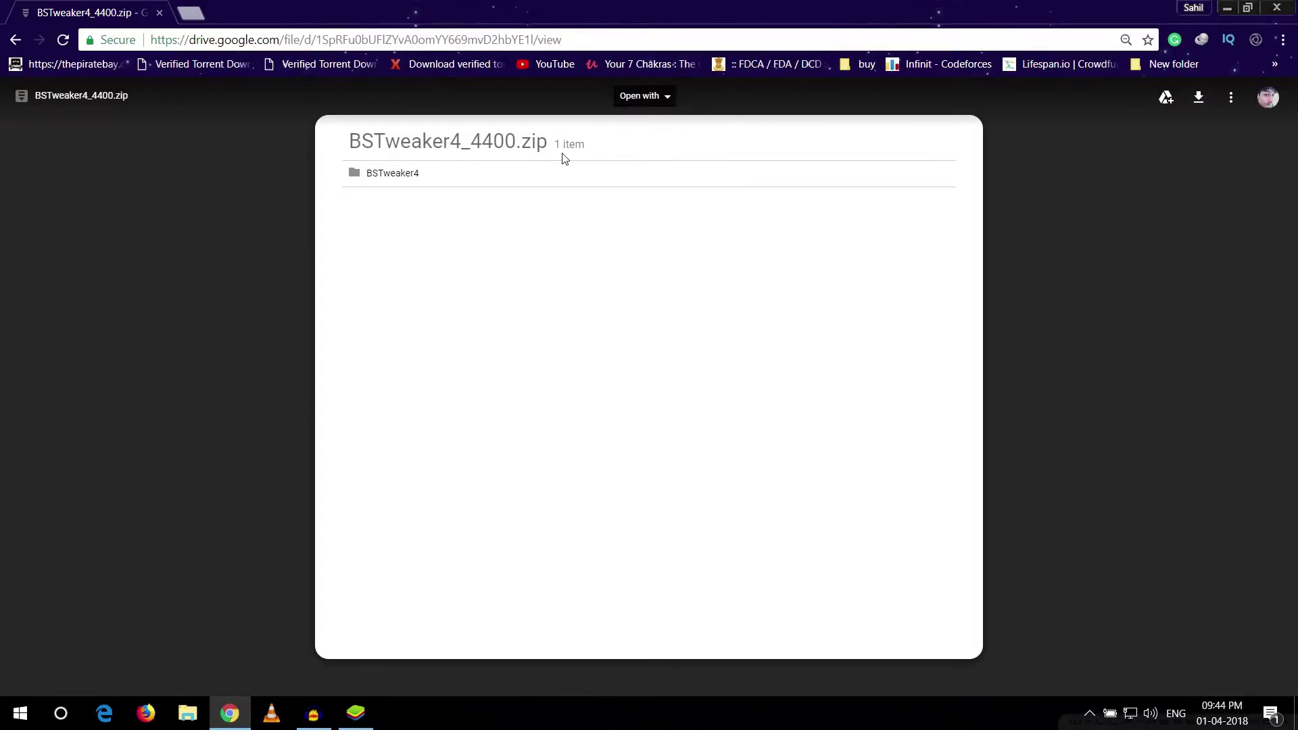
pyautogui.click(1227, 8)
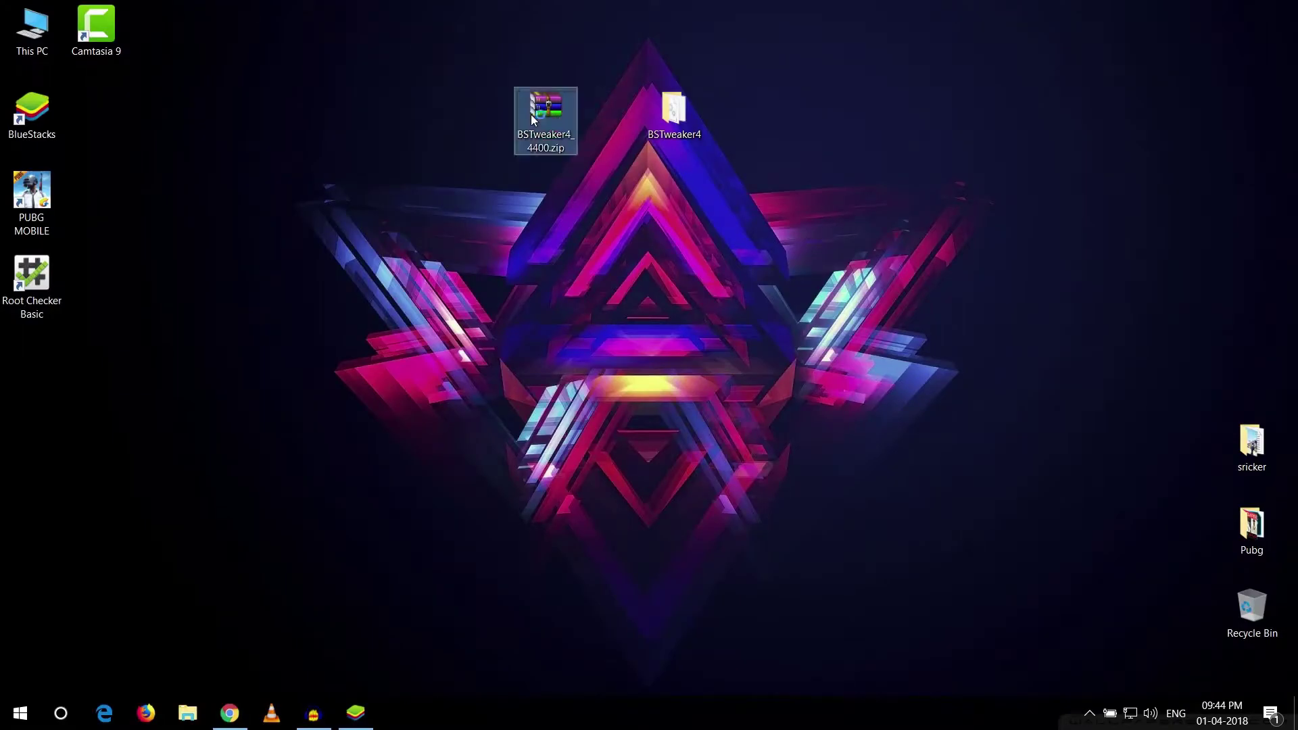
# Step: Inspect the contents of the BSTweaker4_4400.zip archive in WinRAR and close it
pyautogui.doubleClick(530, 115)
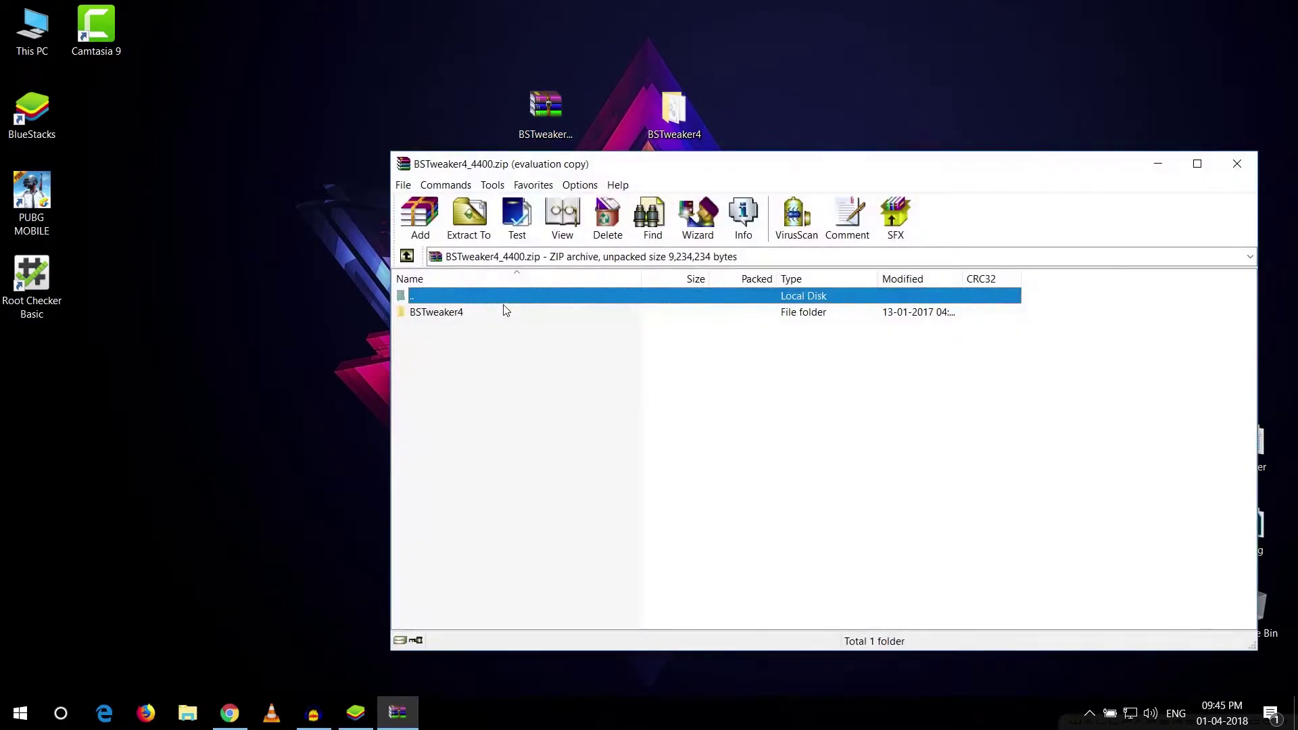
pyautogui.click(905, 420)
pyautogui.moveTo(450, 315); pyautogui.dragTo(626, 302)
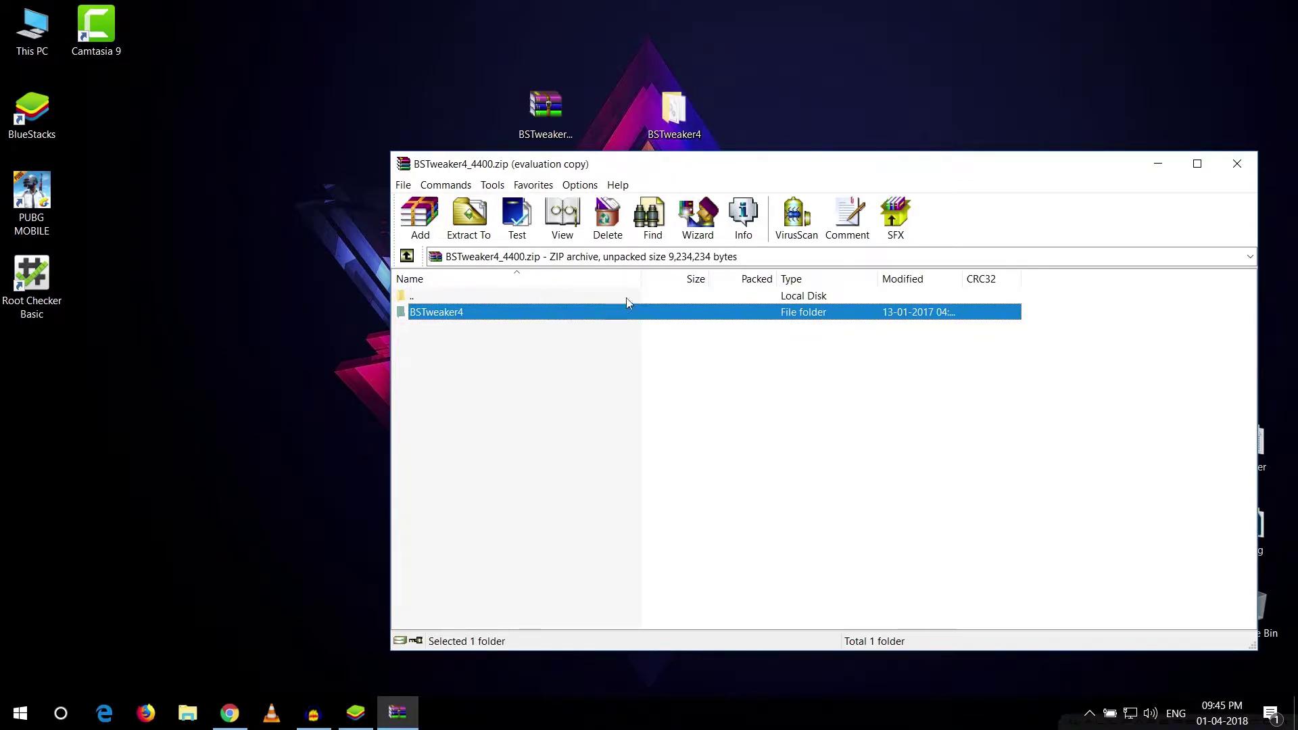
pyautogui.click(1237, 164)
# Step: Extract BSTweaker4_4400.zip directly onto the desktop and move the extracted BSTweaker4 folder towards the middle of the desktop
pyautogui.rightClick(546, 128)
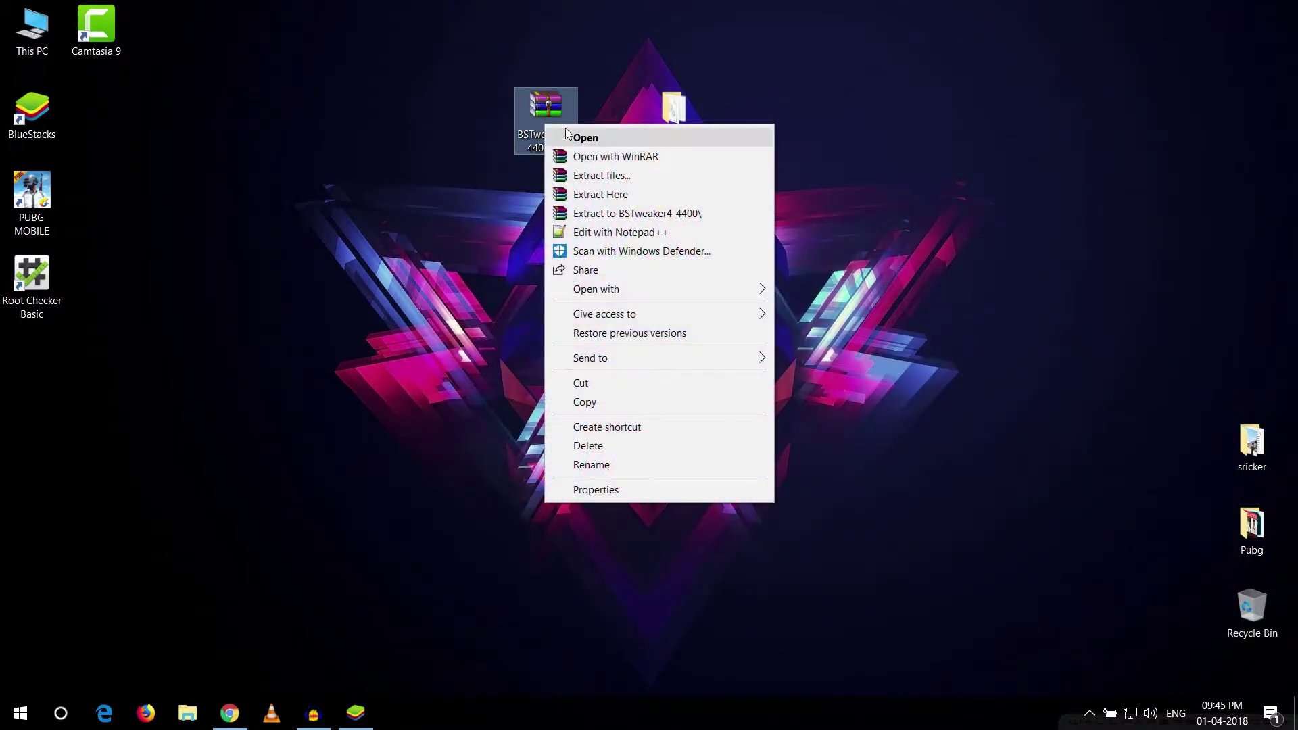
pyautogui.click(615, 194)
pyautogui.moveTo(609, 112); pyautogui.dragTo(625, 300)
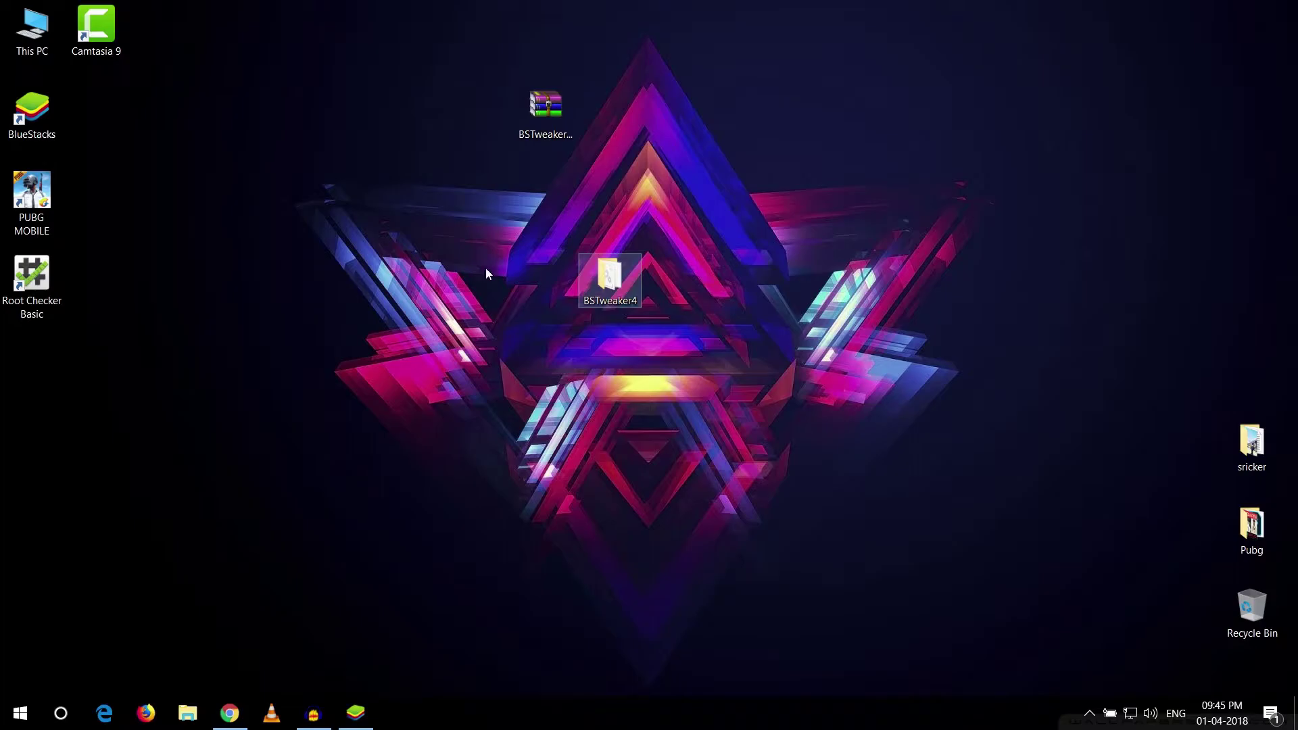
# Step: Launch BlueStacksTweaker4.exe from the BSTweaker4 folder, close the folder window and centre the tweaker window on the desktop
pyautogui.press('Return')
pyautogui.click(238, 259)
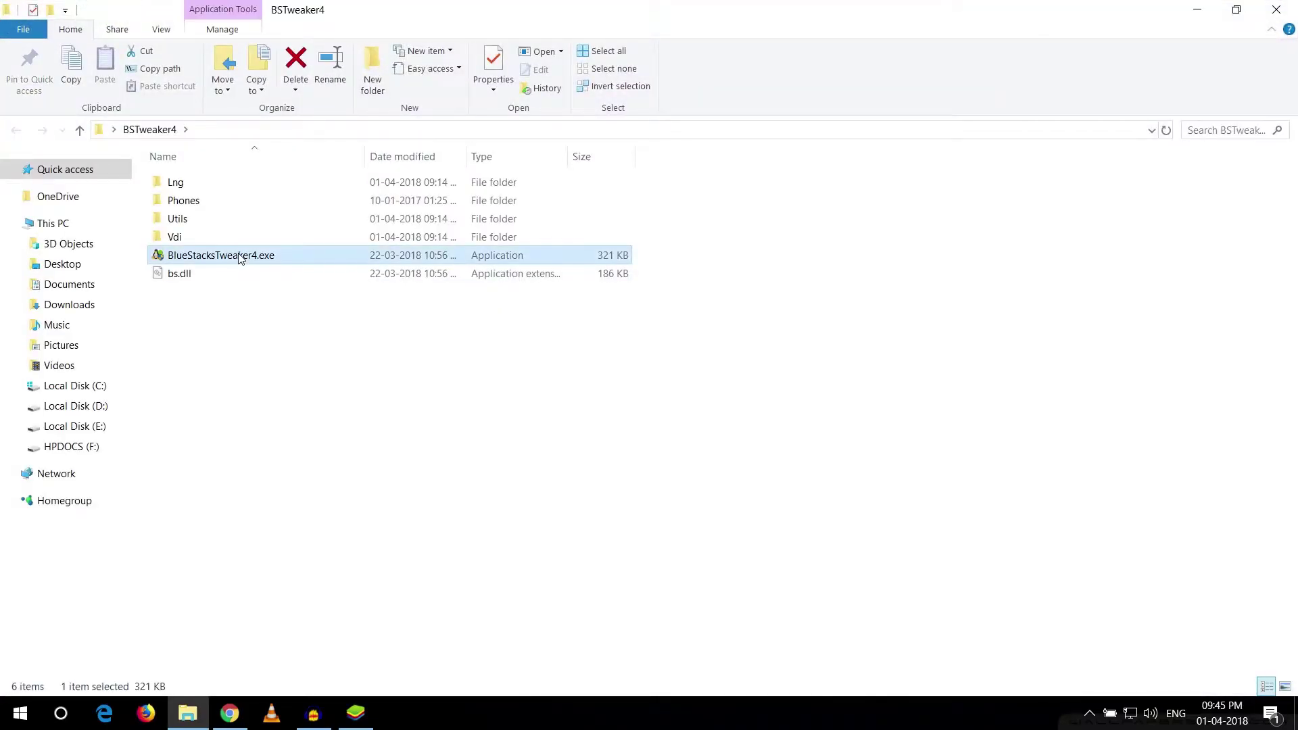
pyautogui.rightClick(238, 257)
pyautogui.click(270, 274)
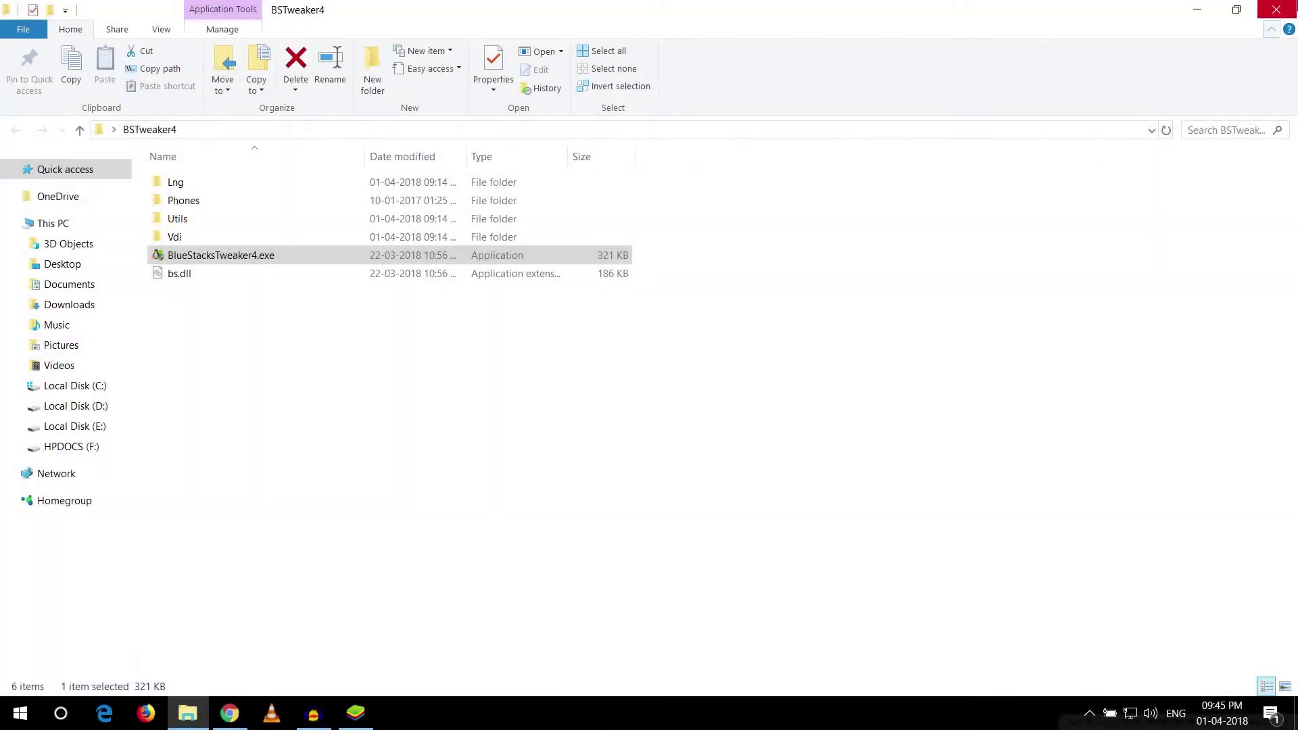
pyautogui.click(1280, 9)
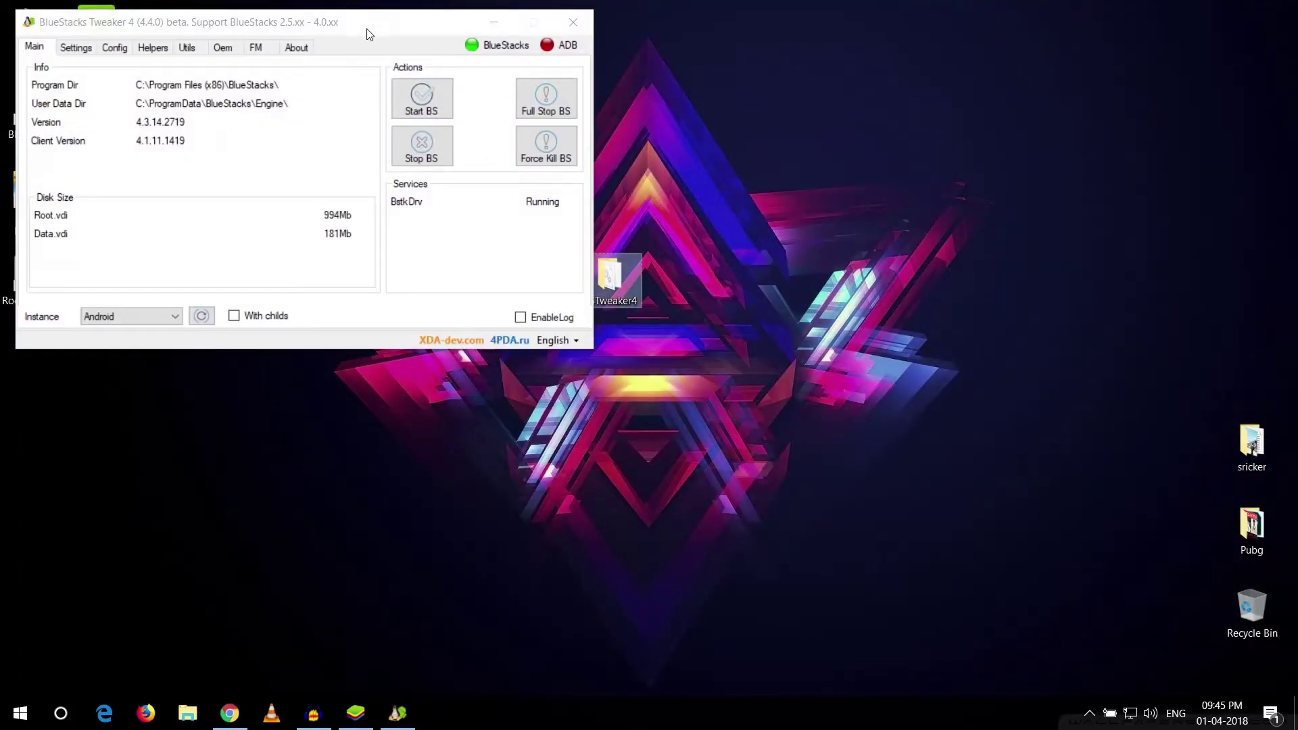
pyautogui.moveTo(368, 28); pyautogui.dragTo(707, 219)
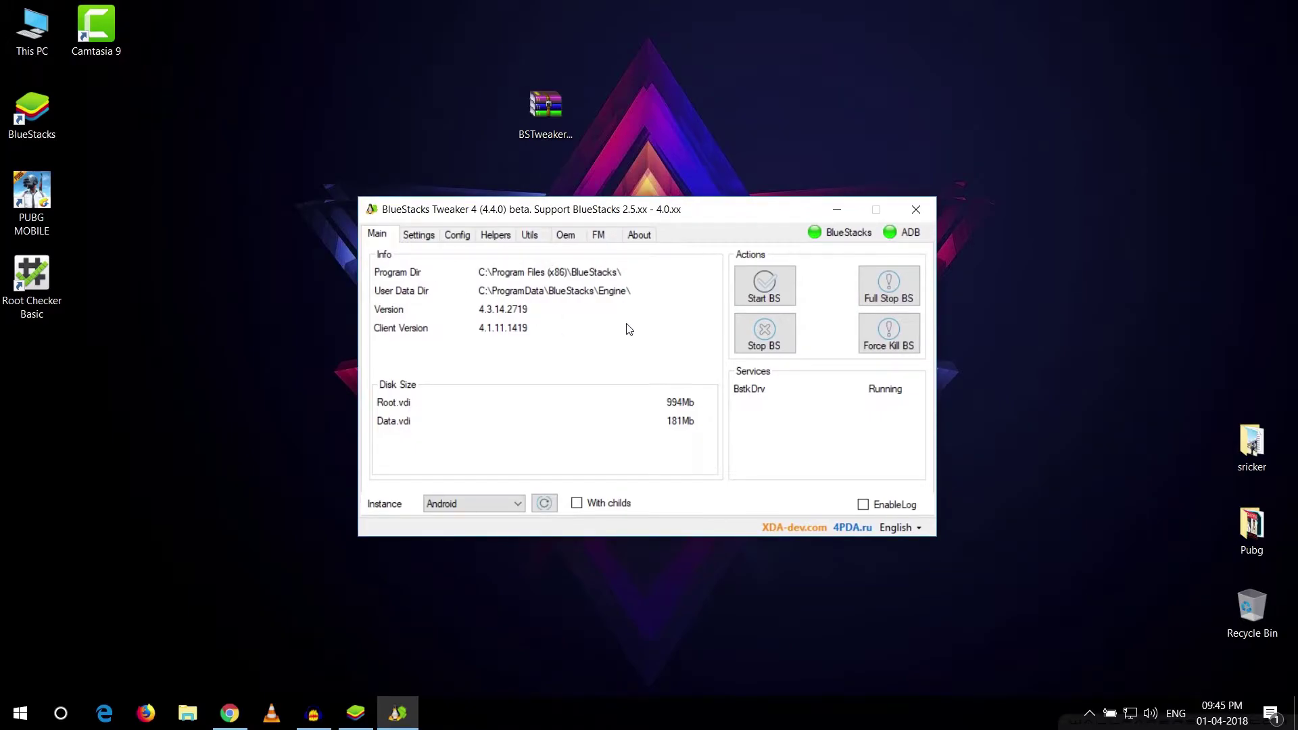
# Step: Fully stop BlueStacks using BlueStacks Tweaker and unlock the Root for BlueStacks helper
pyautogui.click(356, 713)
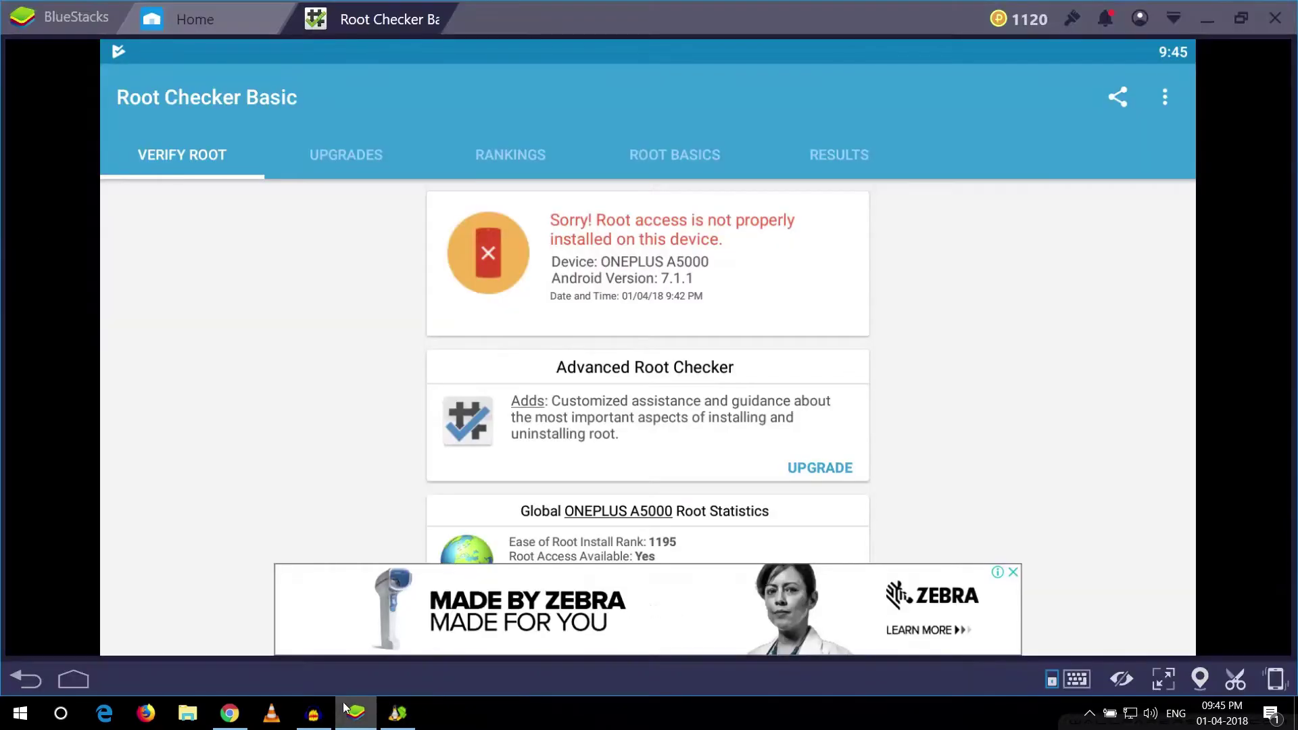
pyautogui.click(1217, 26)
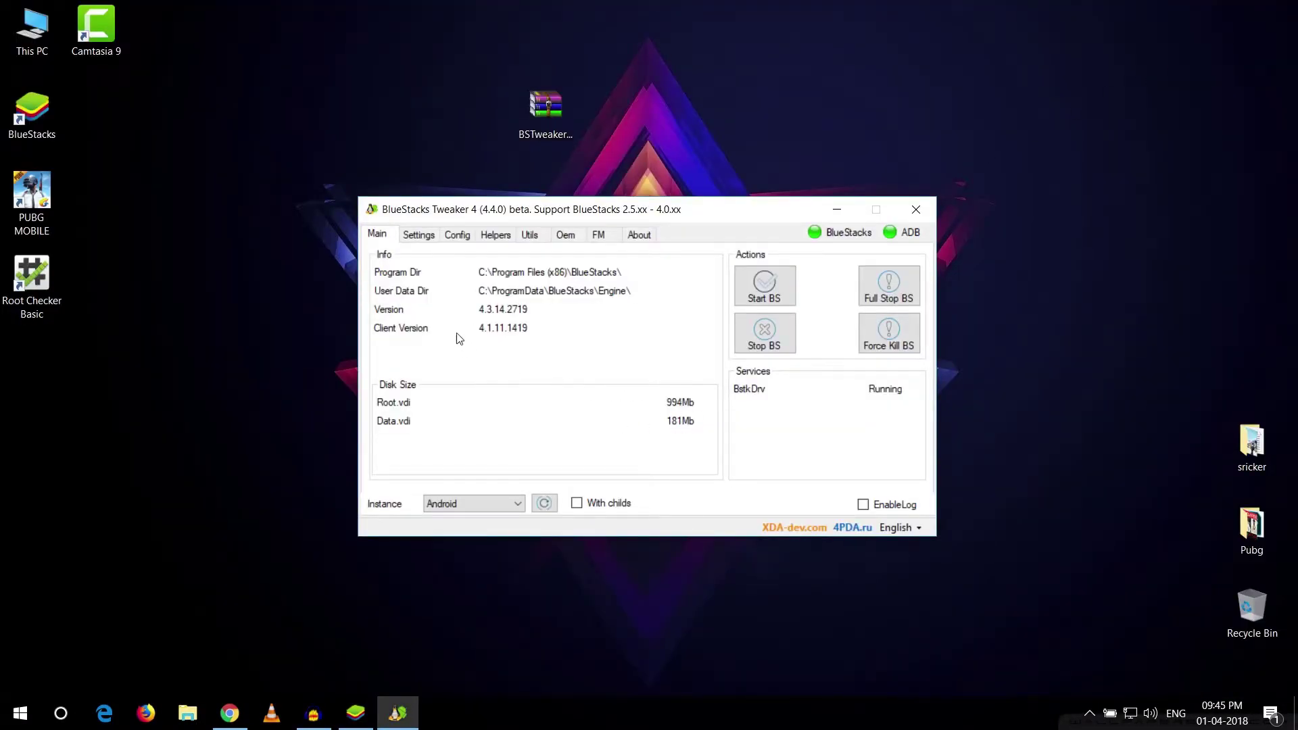
pyautogui.click(876, 287)
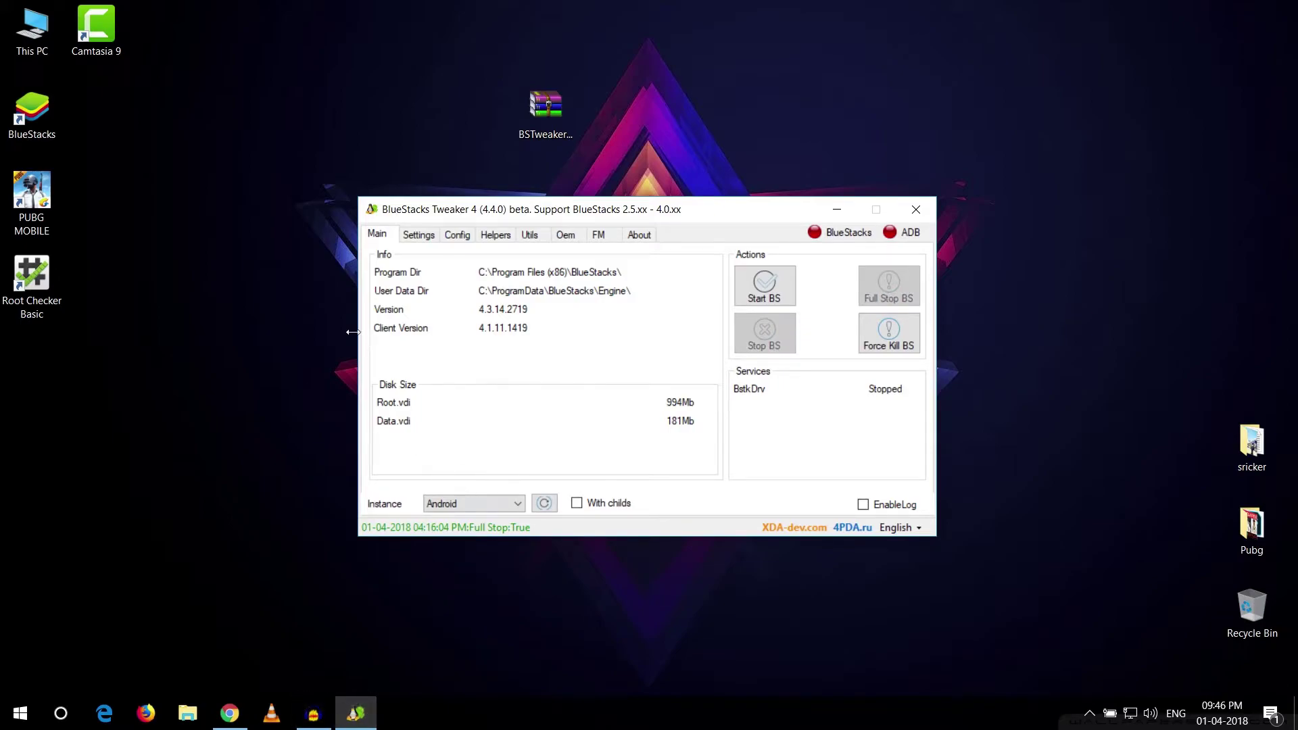
pyautogui.click(492, 236)
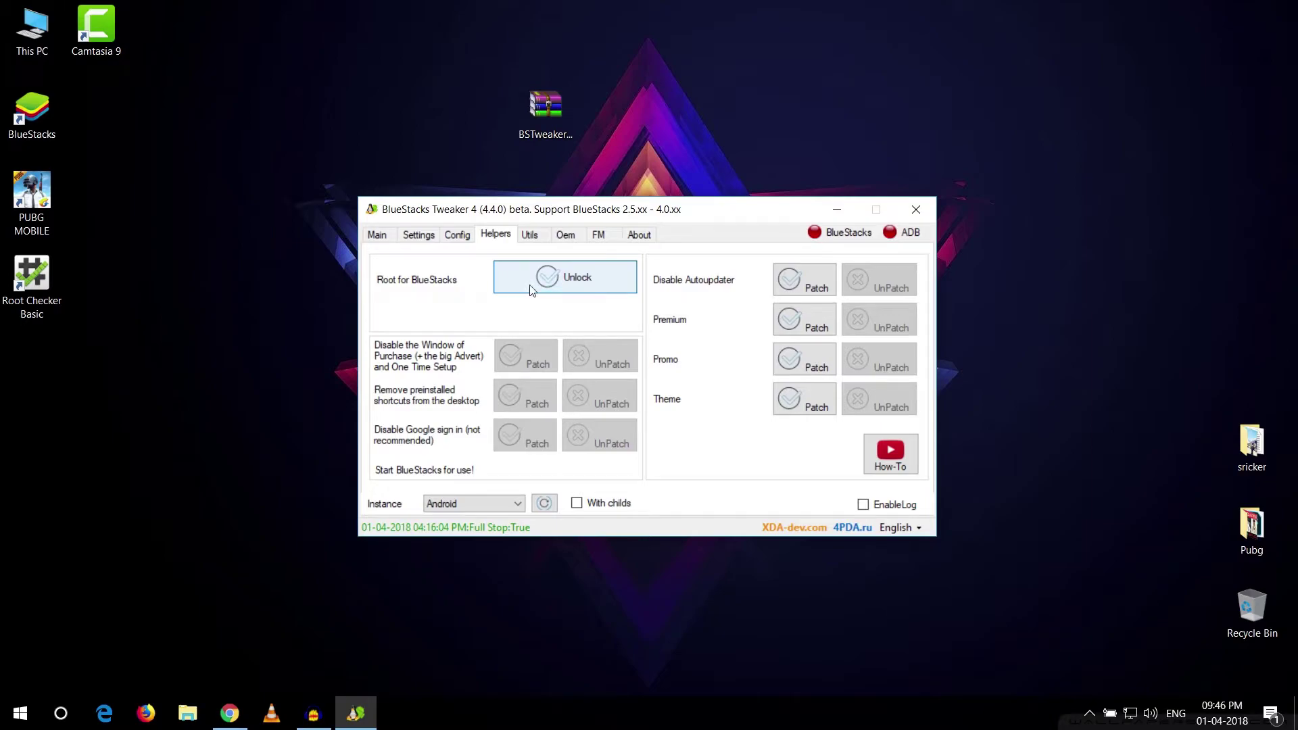
pyautogui.click(553, 290)
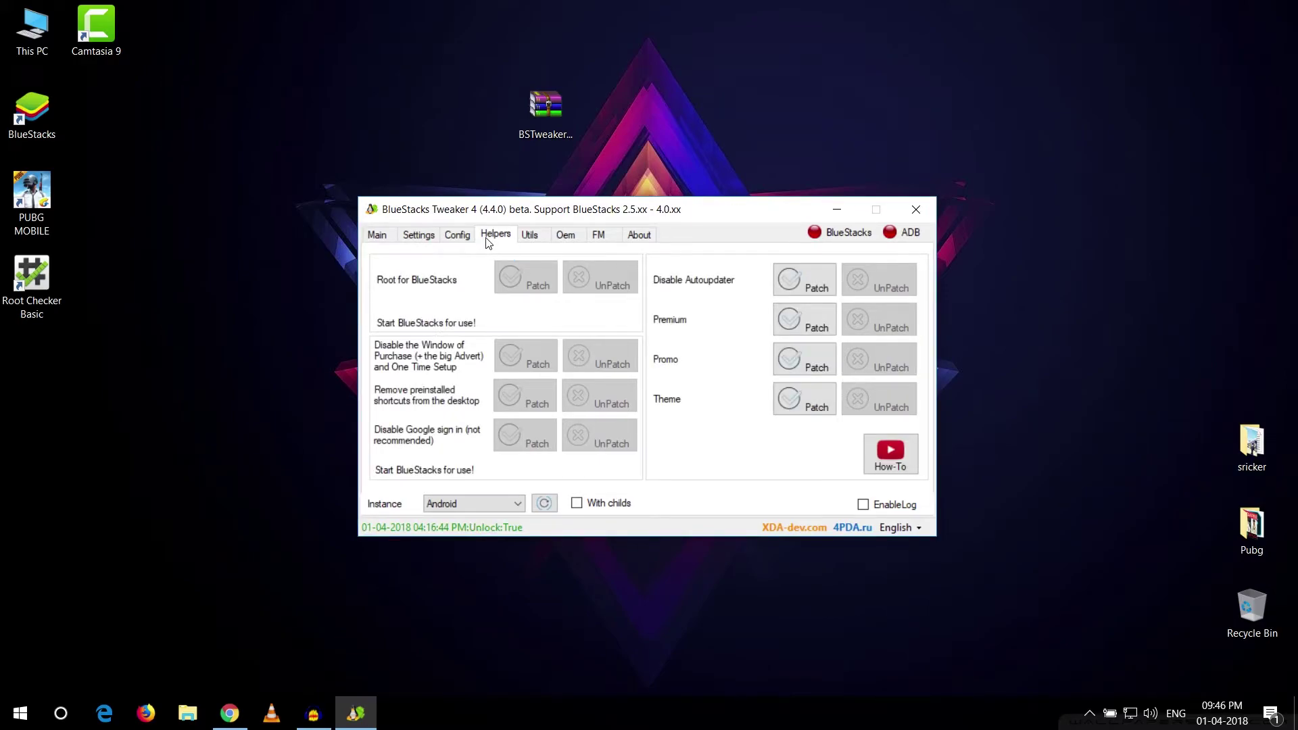
# Step: Start BlueStacks from the tweaker, dismiss the Gods of Mount Olympus promotion and show the installed apps
pyautogui.click(379, 235)
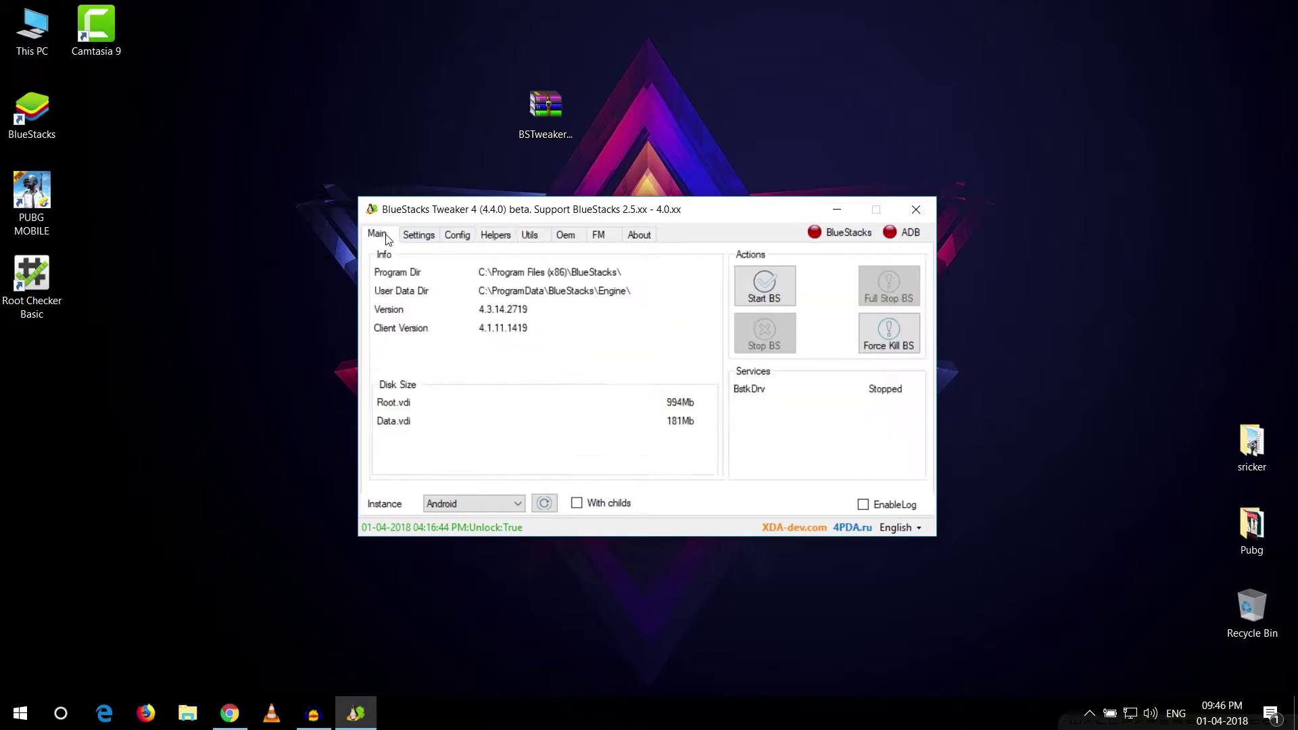
pyautogui.click(763, 293)
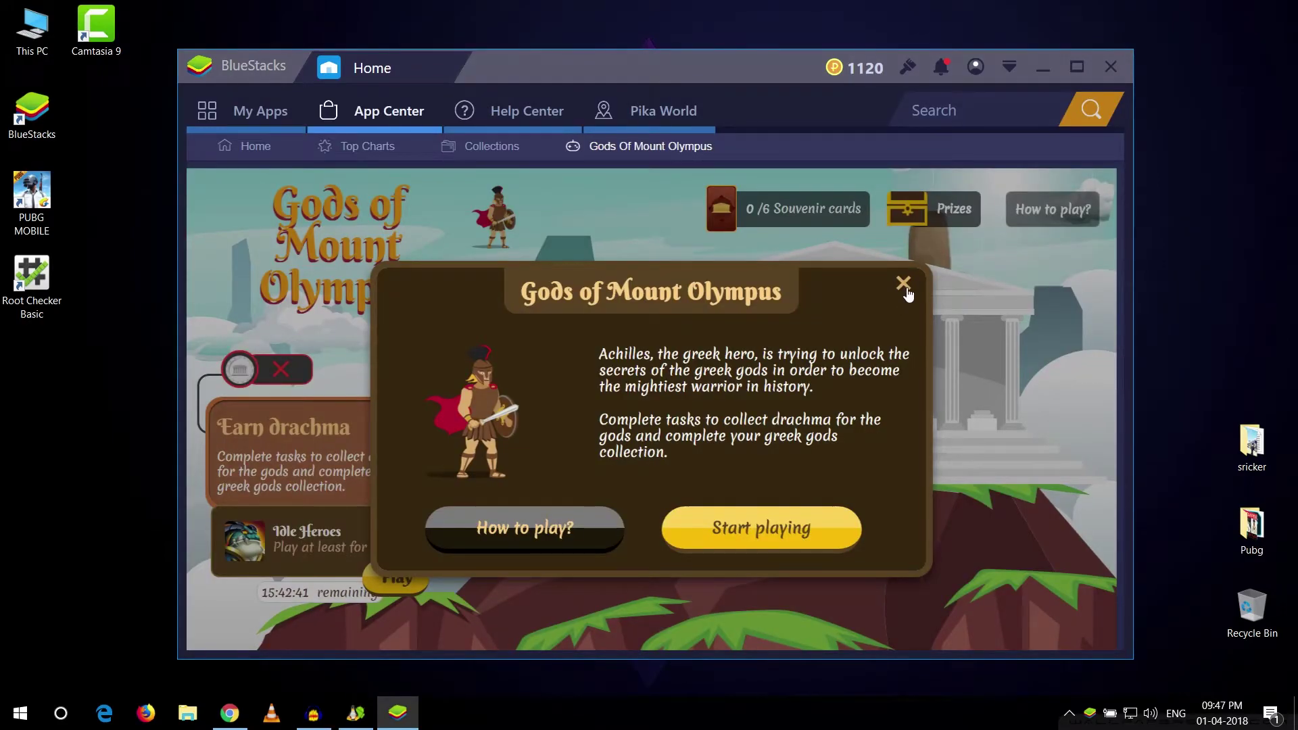
pyautogui.click(905, 285)
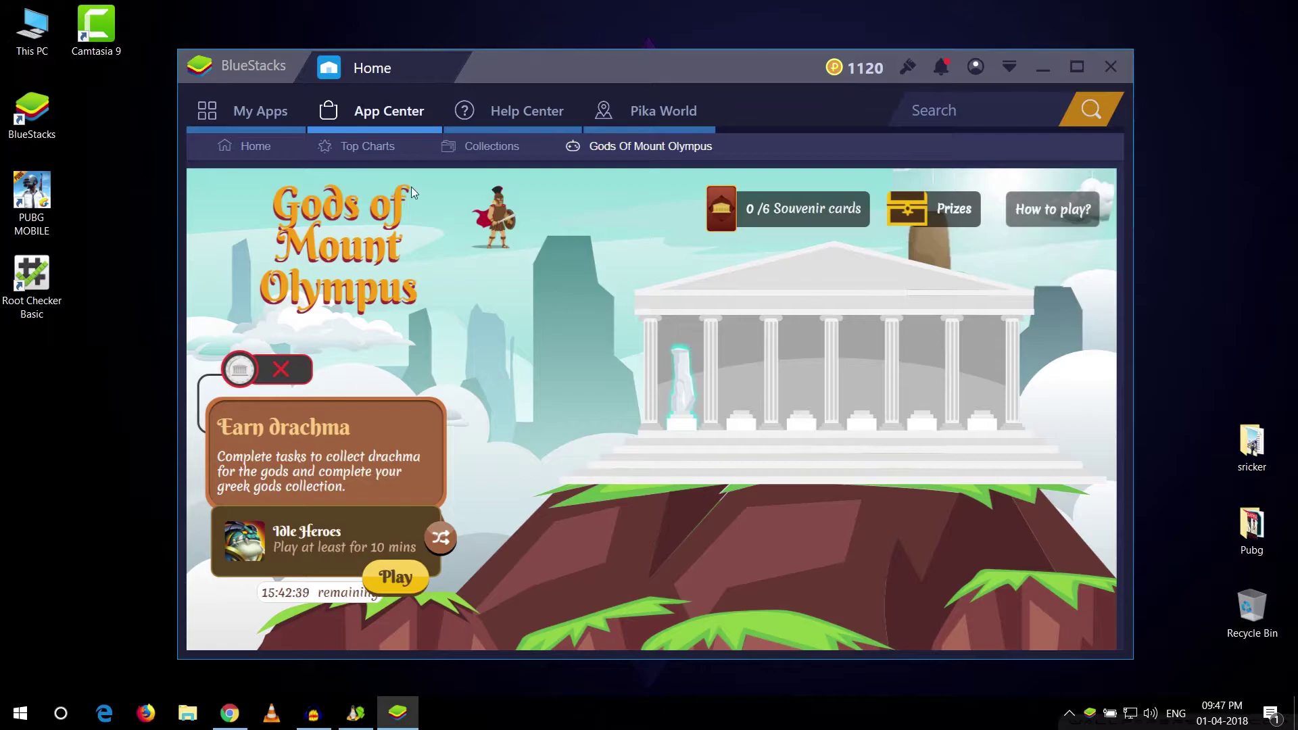
pyautogui.click(258, 119)
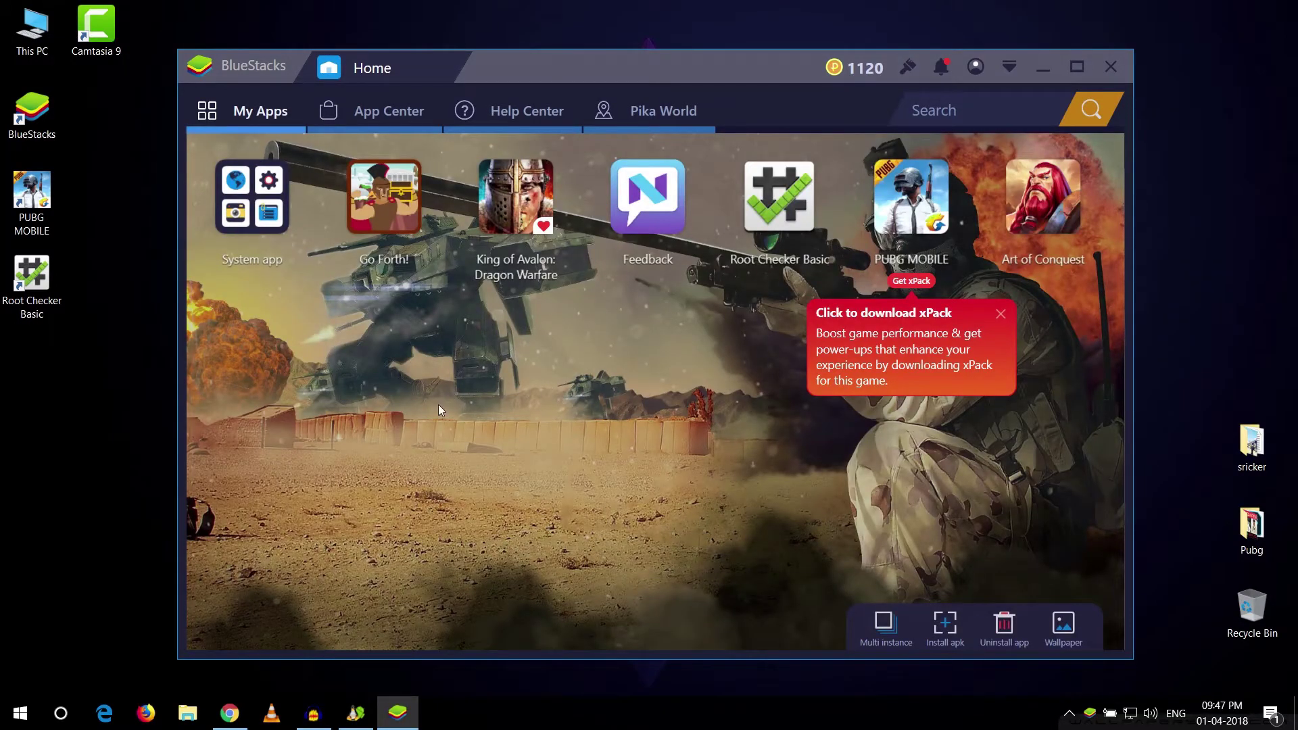
# Step: Apply the Root for BlueStacks patch in BlueStacks Tweaker and close the tweaker
pyautogui.click(355, 712)
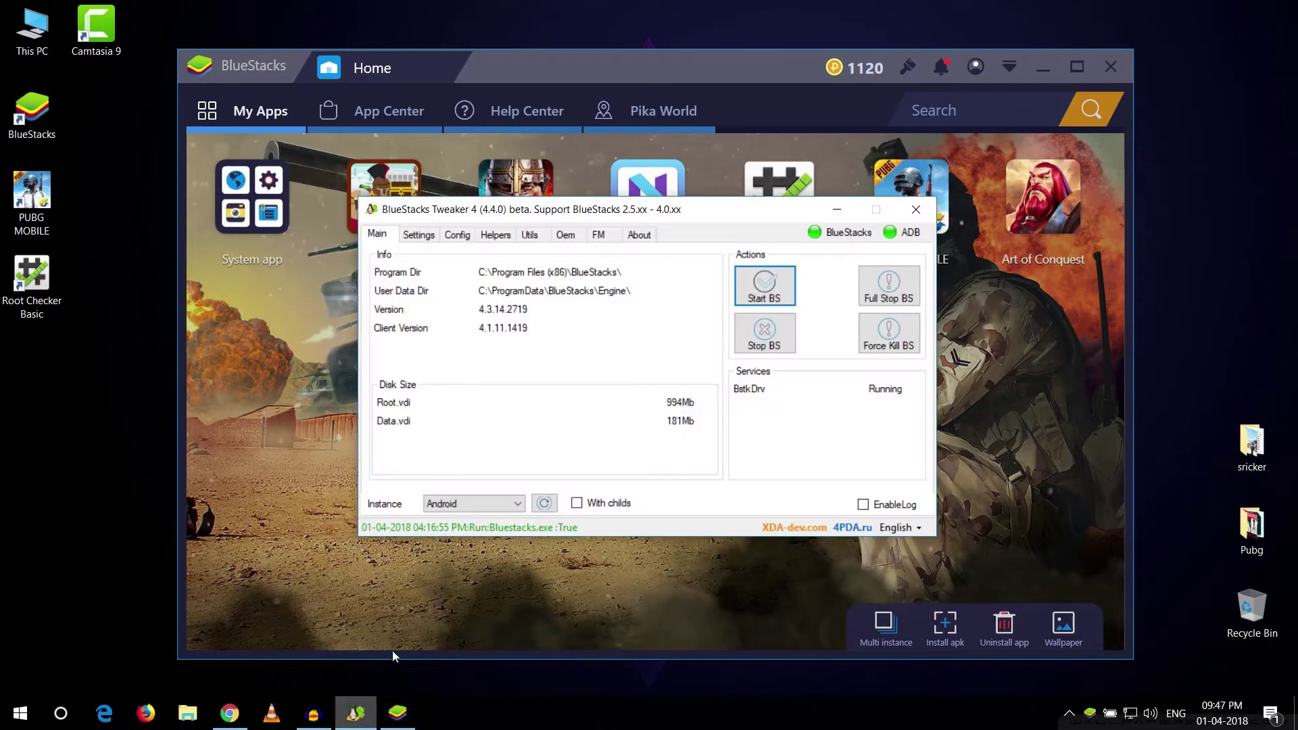
pyautogui.click(498, 235)
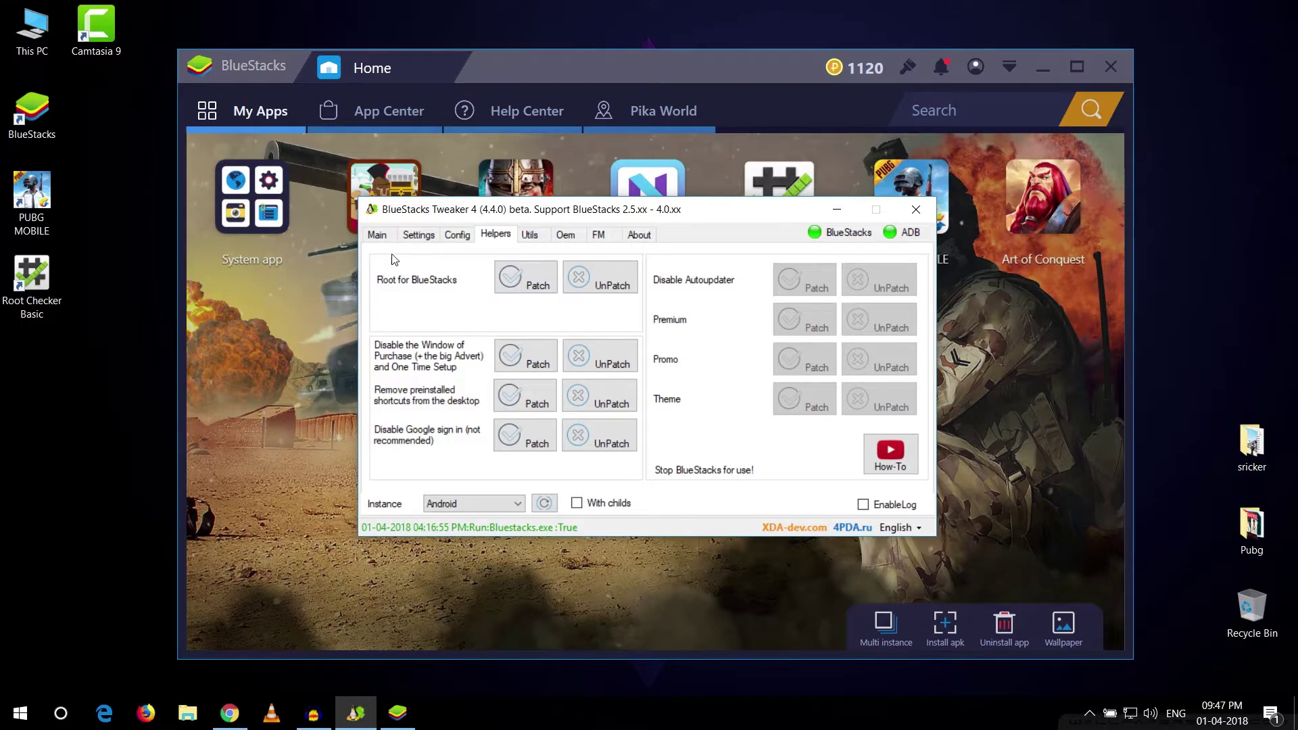
pyautogui.click(526, 273)
pyautogui.click(916, 209)
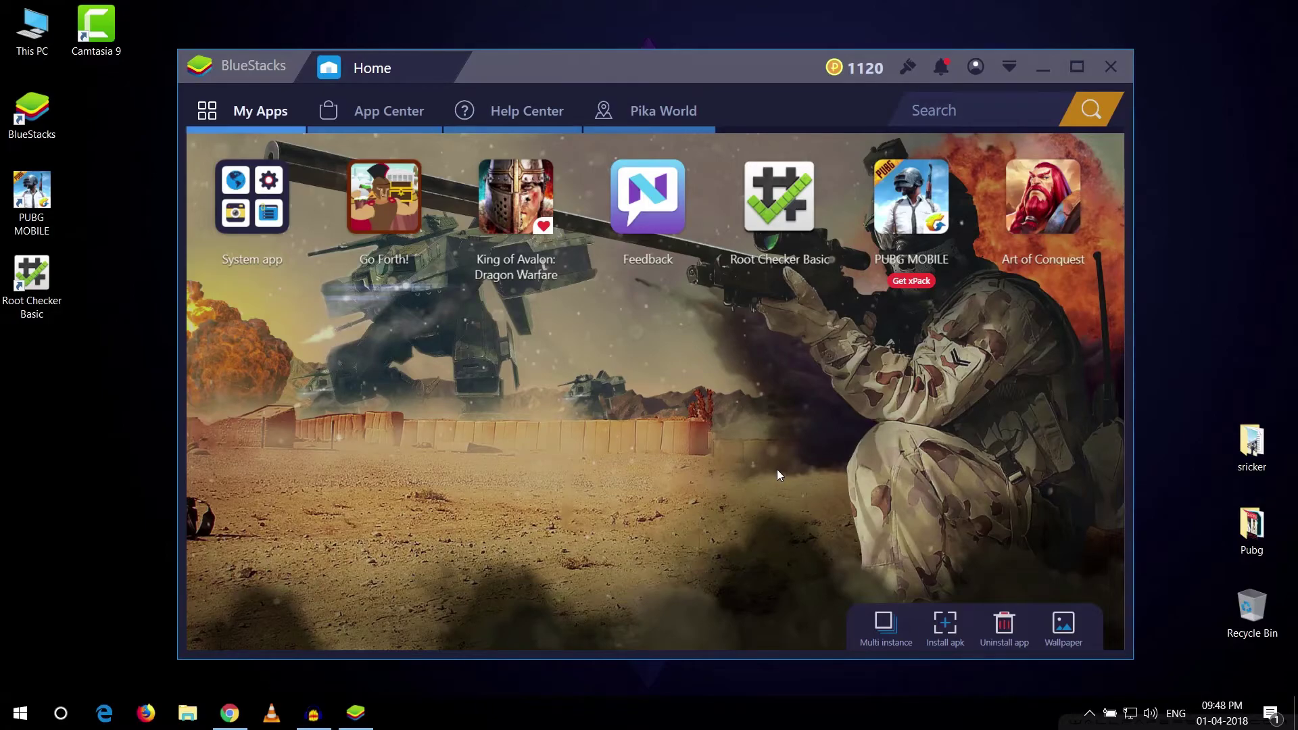
# Step: Install eu.chainfire.supersu_v2.65-265.apk from the Downloads folder into BlueStacks
pyautogui.click(945, 626)
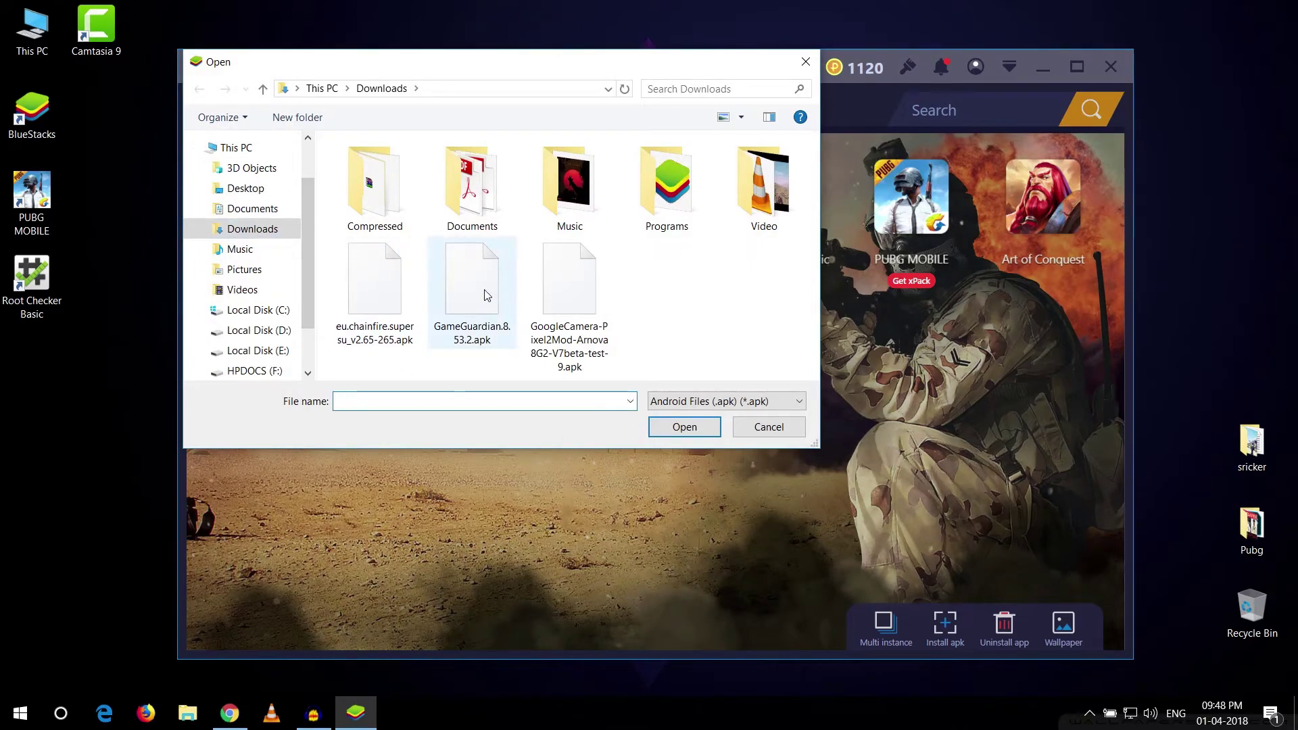
pyautogui.click(373, 307)
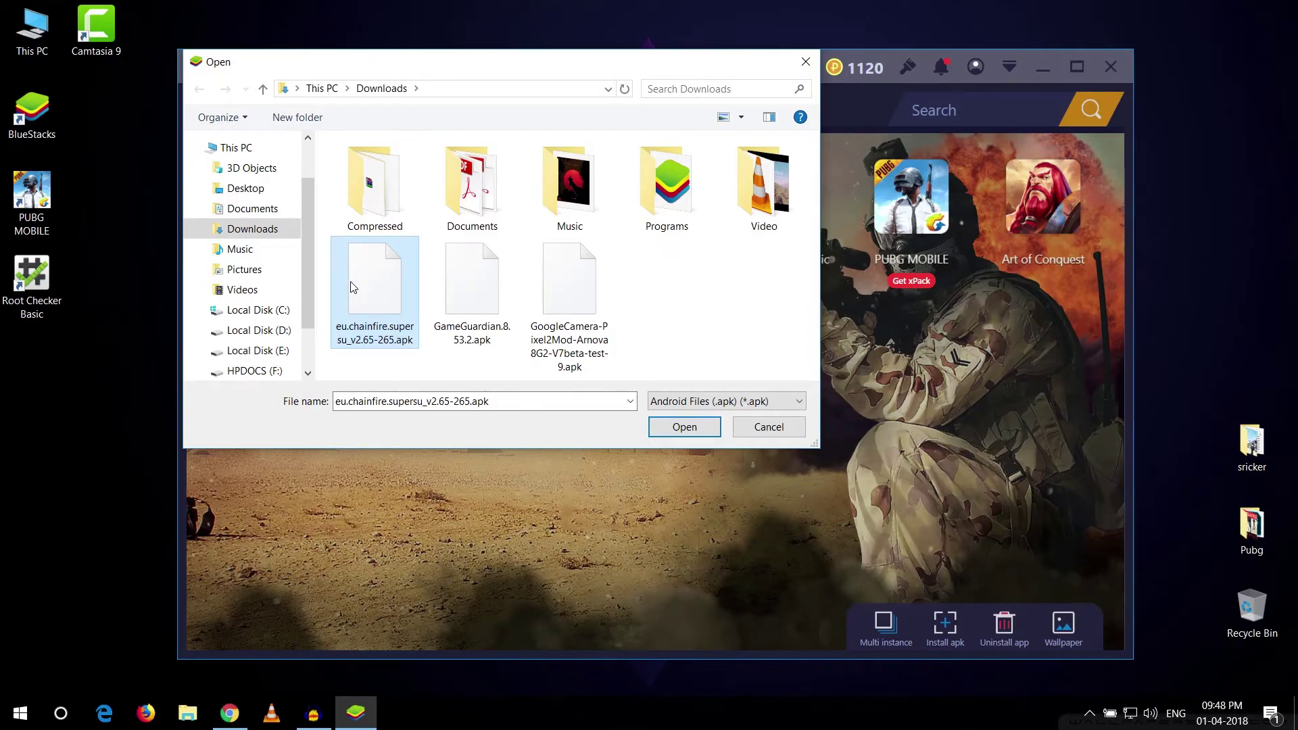
pyautogui.click(686, 427)
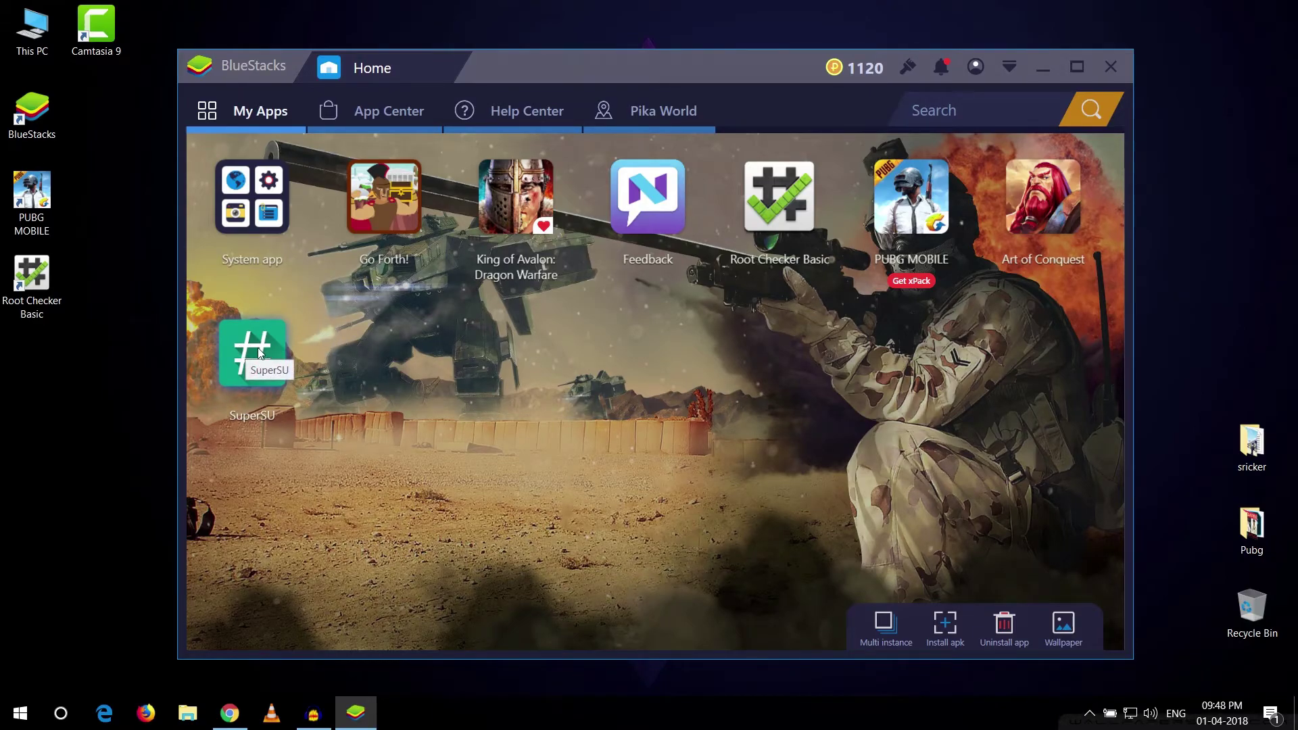
# Step: Update the SU binary in SuperSU using the Normal installation method and reboot the emulator
pyautogui.click(264, 355)
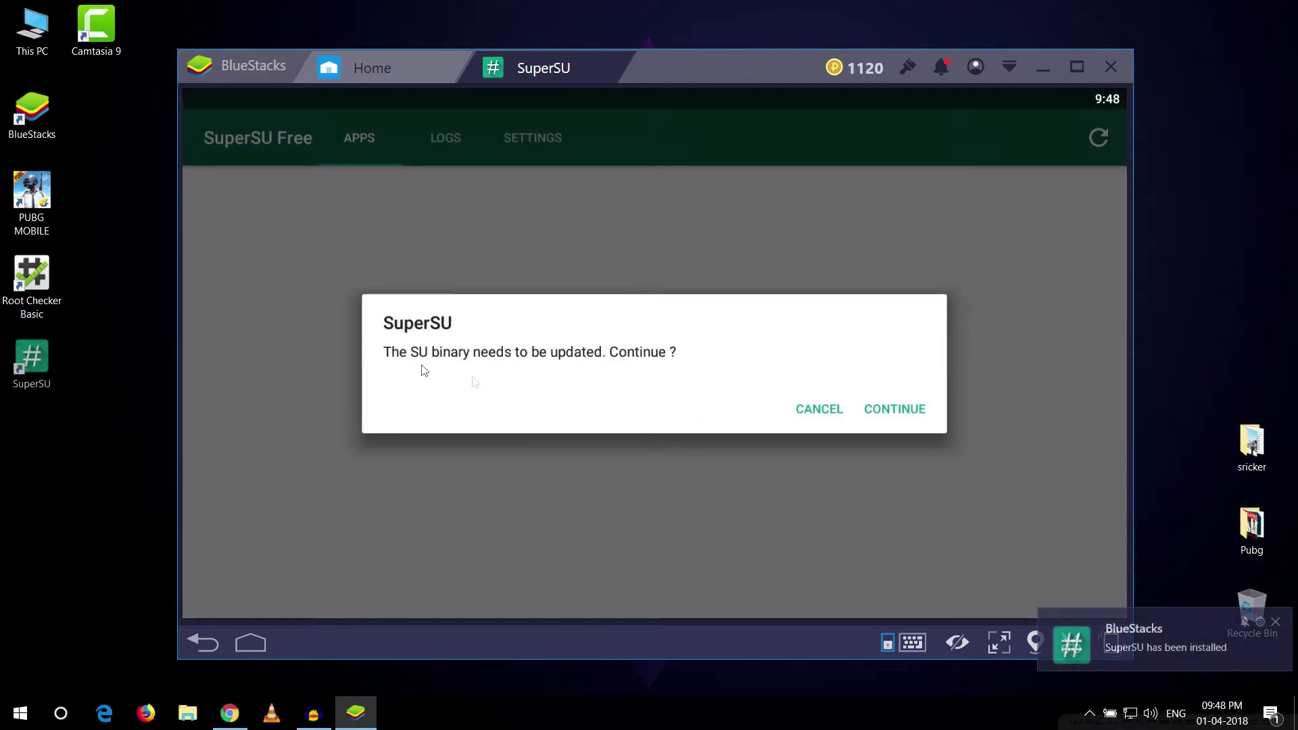
pyautogui.click(889, 413)
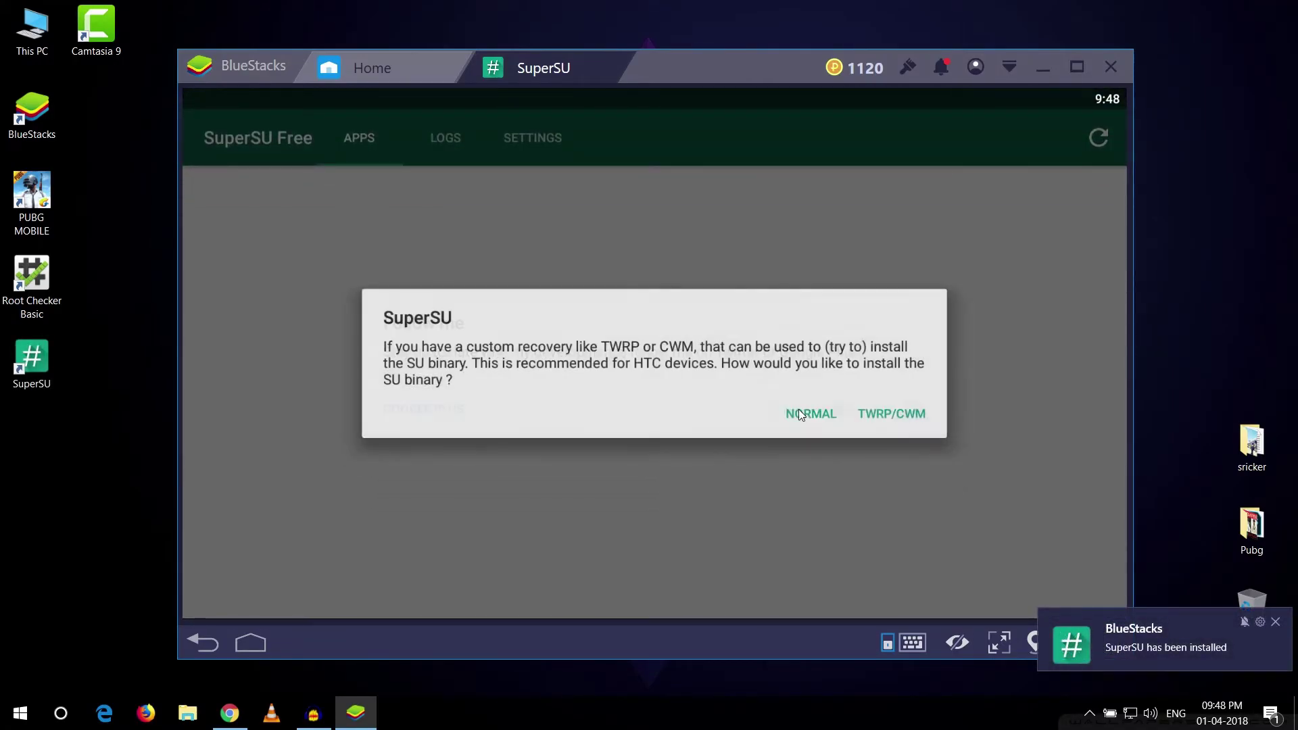
pyautogui.click(809, 415)
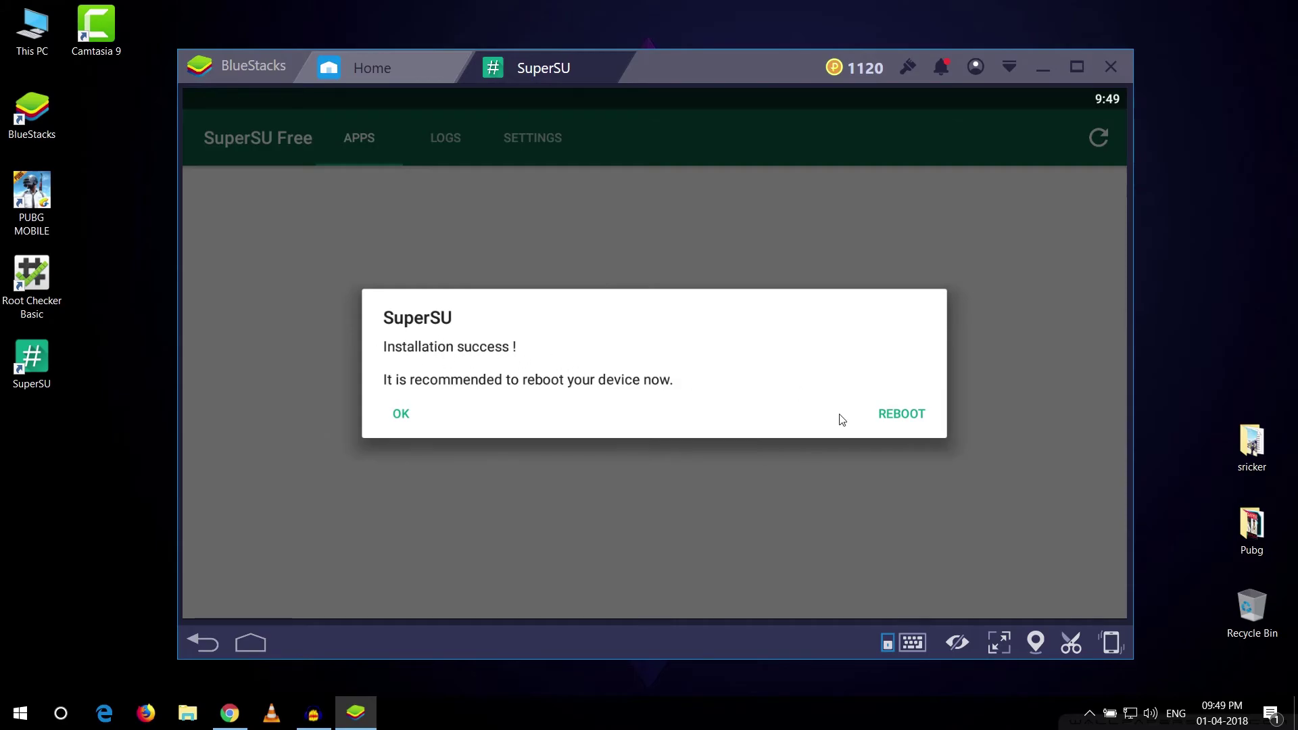
pyautogui.click(901, 417)
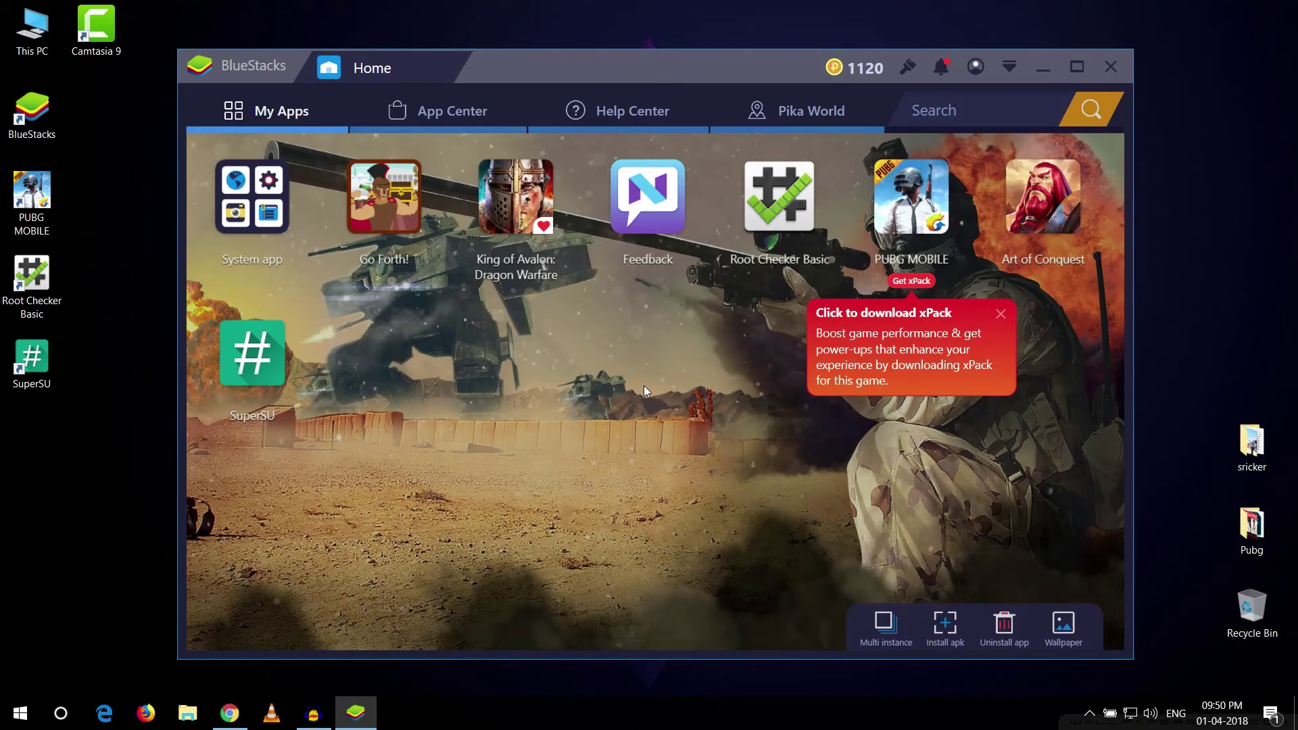
# Step: Verify root access in Root Checker Basic and grant its superuser request
pyautogui.click(754, 210)
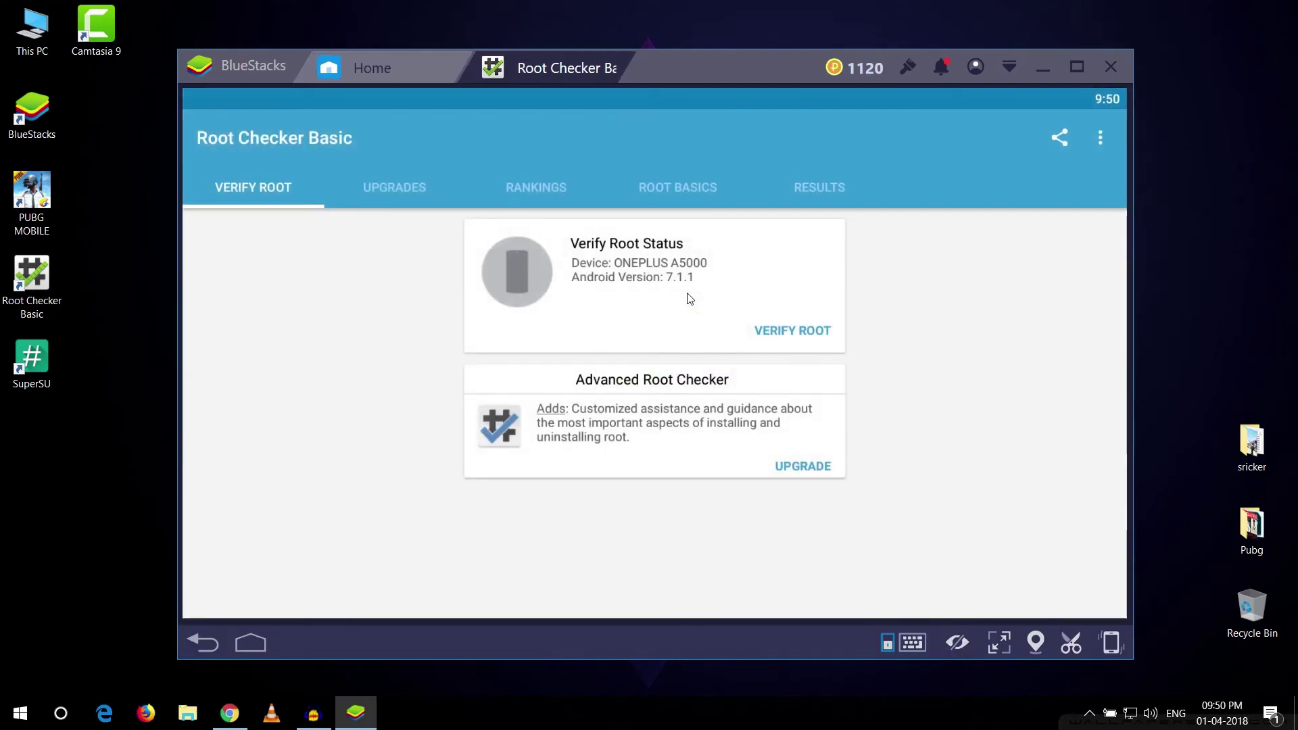
pyautogui.click(785, 326)
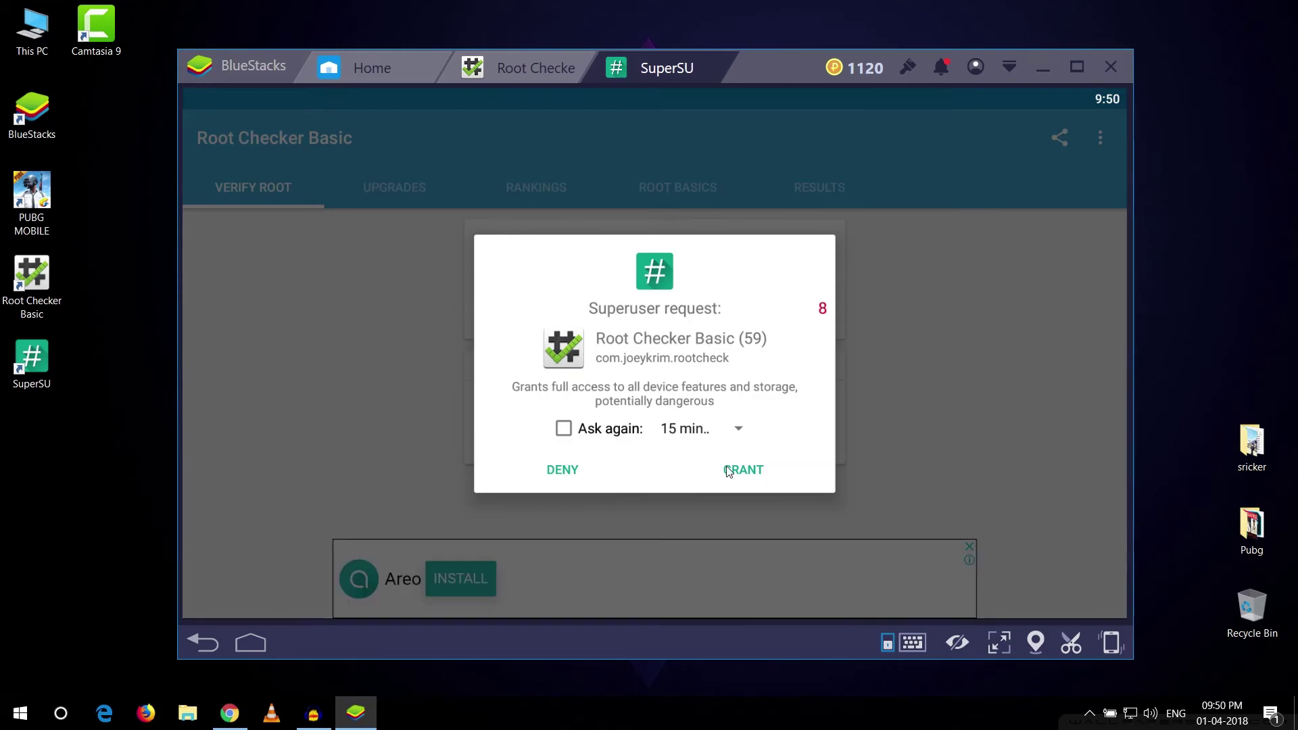
pyautogui.click(743, 467)
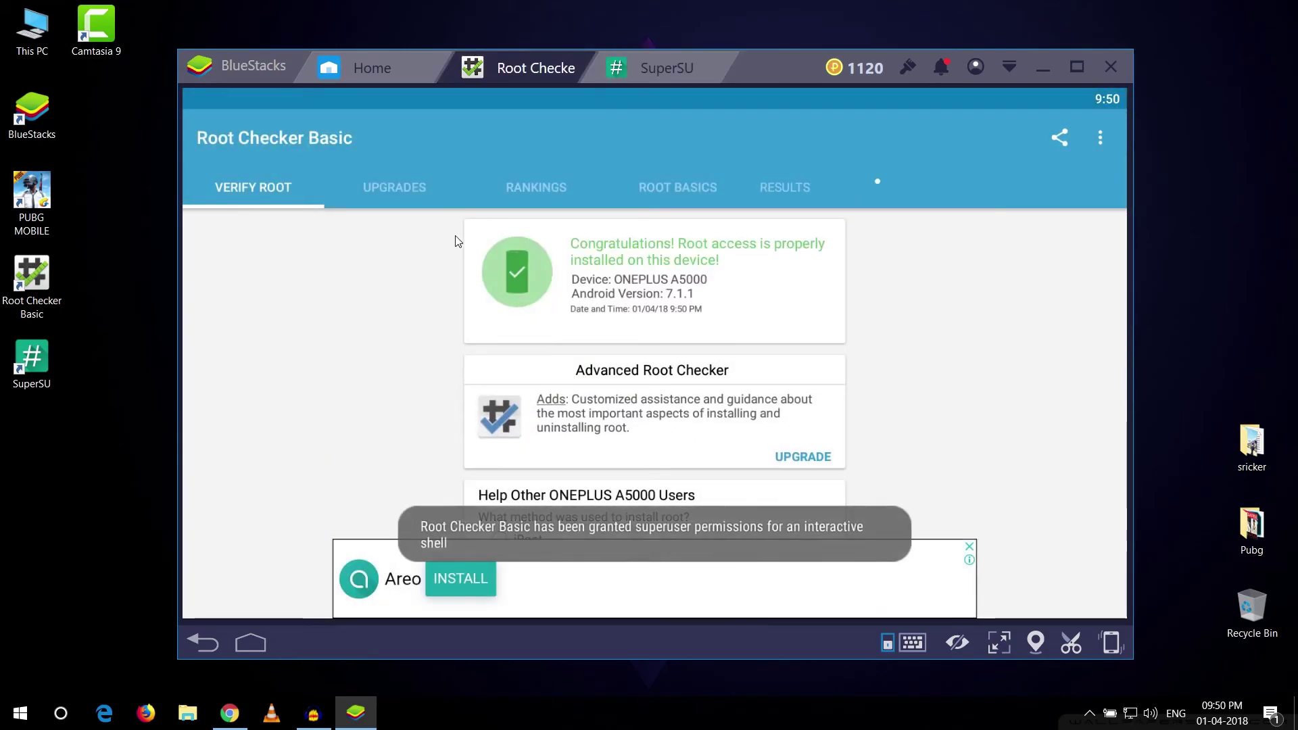